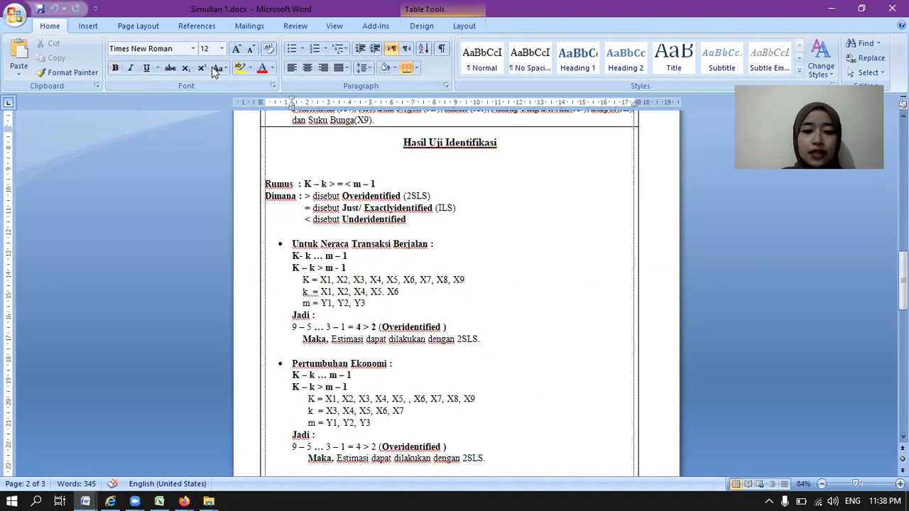
Step: Review the identification test results for Neraca Transaksi Berjalan, Pertumbuhan Ekonomi and Nilai Tukar in the document
key(Down)
key(Down)
key(Down)
key(Down)
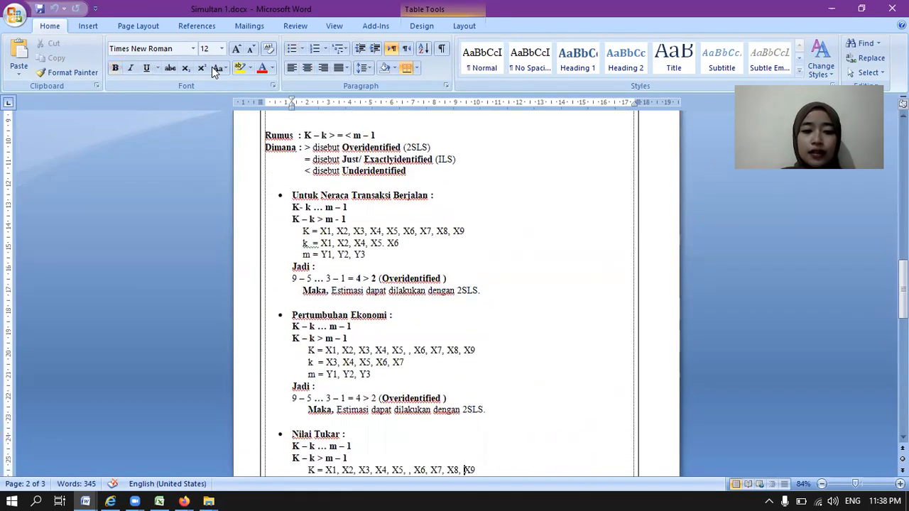
key(End)
key(Return)
text(k  = X4, X5, X6, X8, X9)
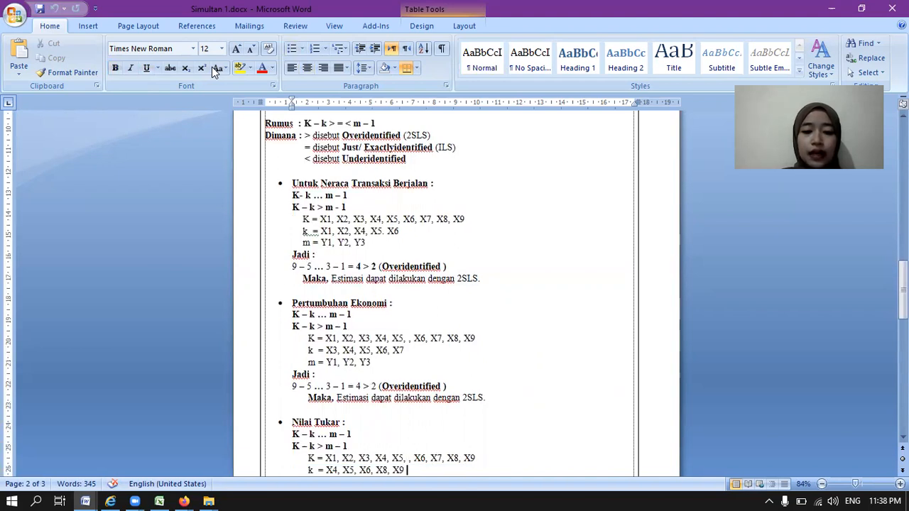
key(Return)
text(m = Y1, Y2, Y3)
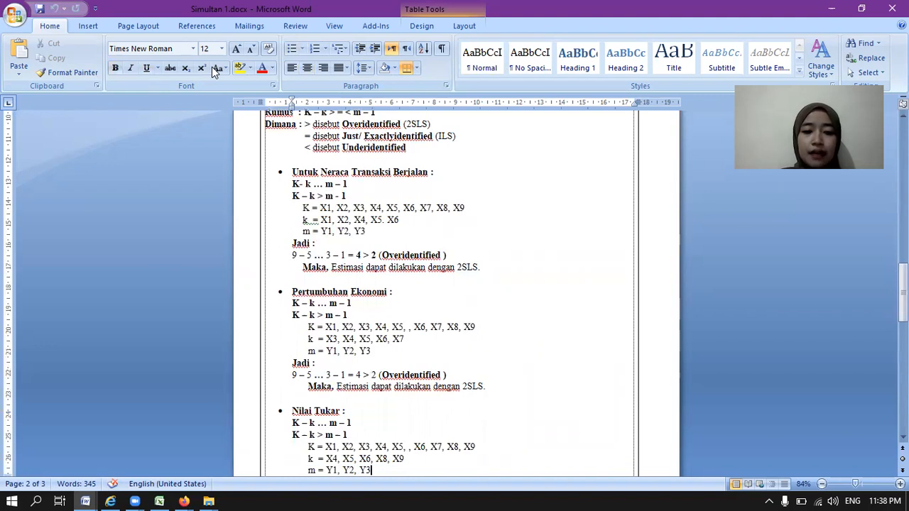
key(Return)
key(ctrl+b)
text(Jadi :)
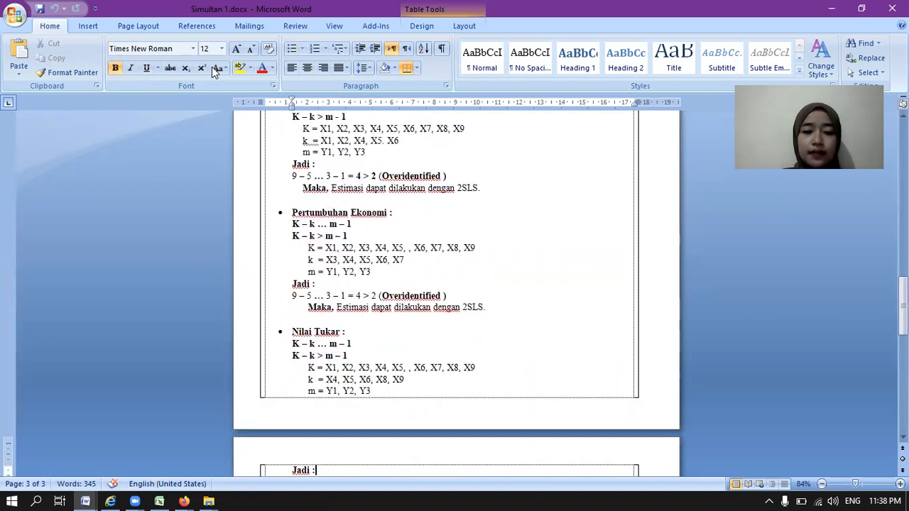
key(Down)
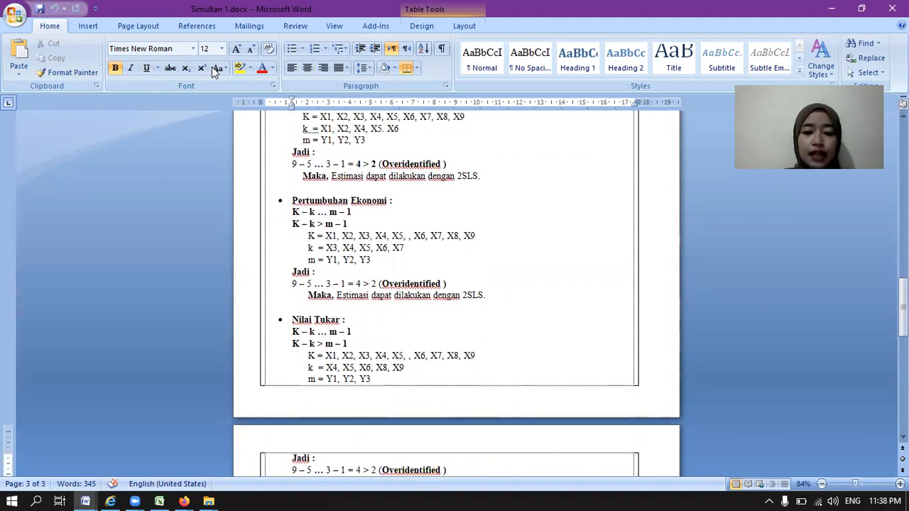
key(Return)
text(Maka, Estimasi dapat dilakukan dengan 2SLS.)
Step: Examine the Y1t, Y2t and Y3t equations under Bentuk Persamaan Ekonometrik Persamaan simultan
key(Return)
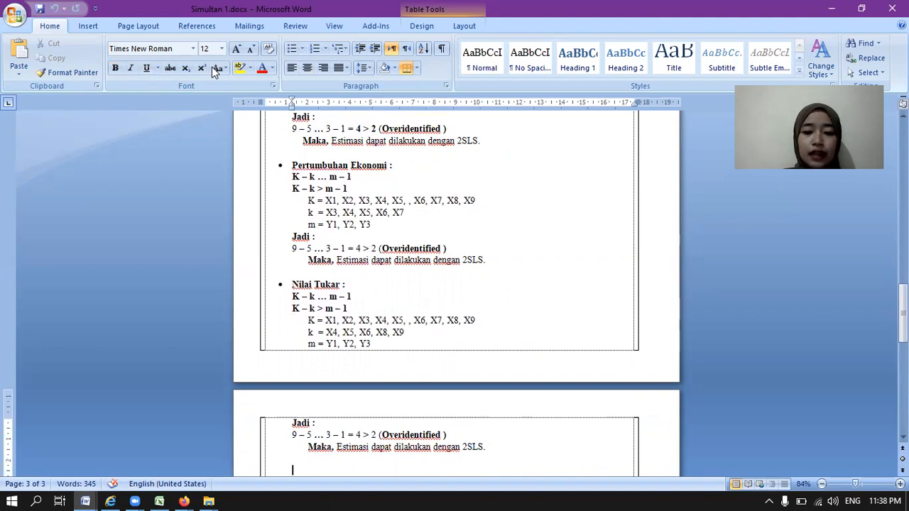
key(Return)
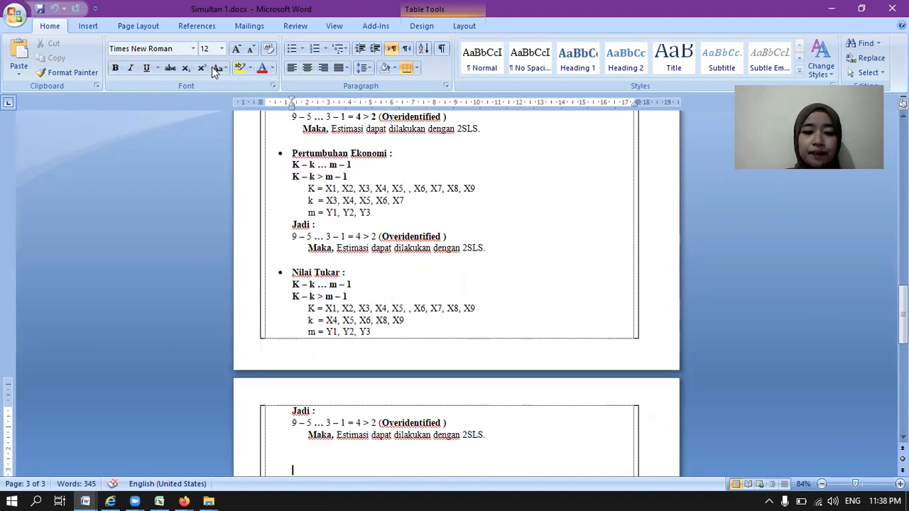
text(Bentuk Persamaan Ekonometrik Persamaan simultan)
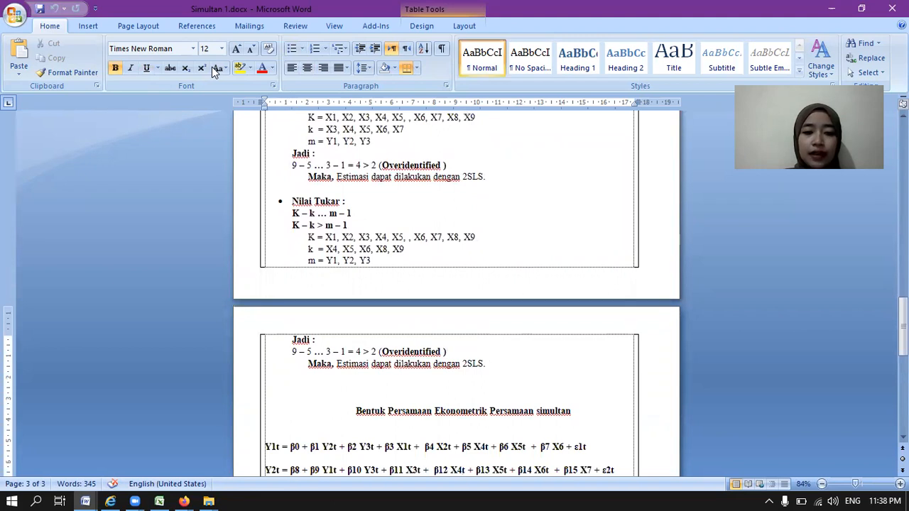
key(Down)
key(Down)
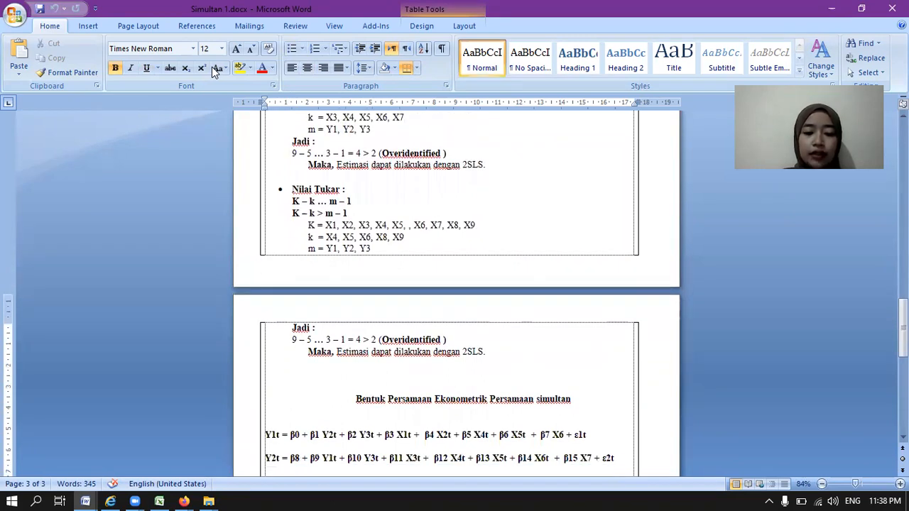
key(Down)
key(Down)
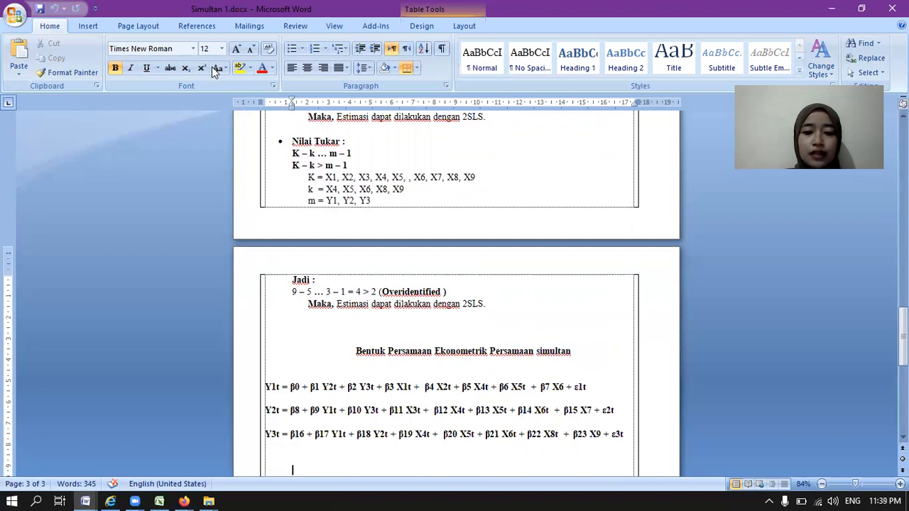
key(ctrl+e)
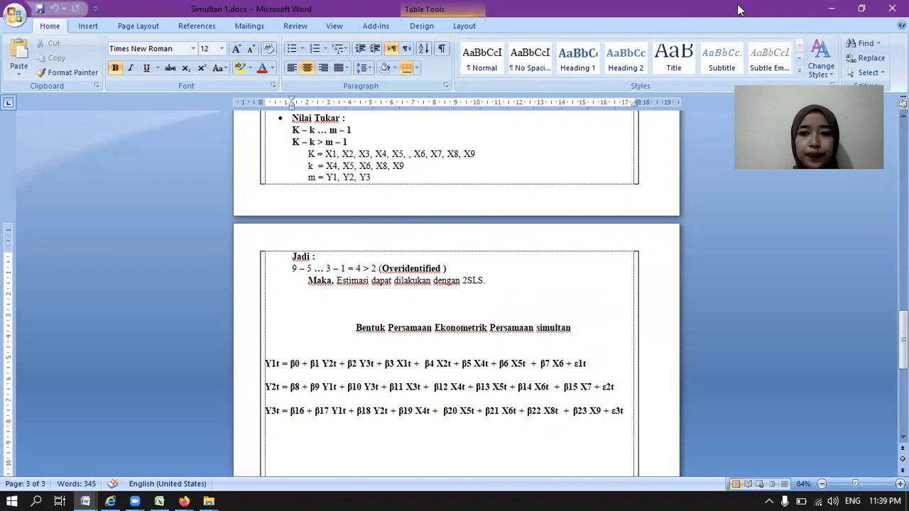
Step: Minimize the document, launch EViews 9 and start a new workfile
click(831, 9)
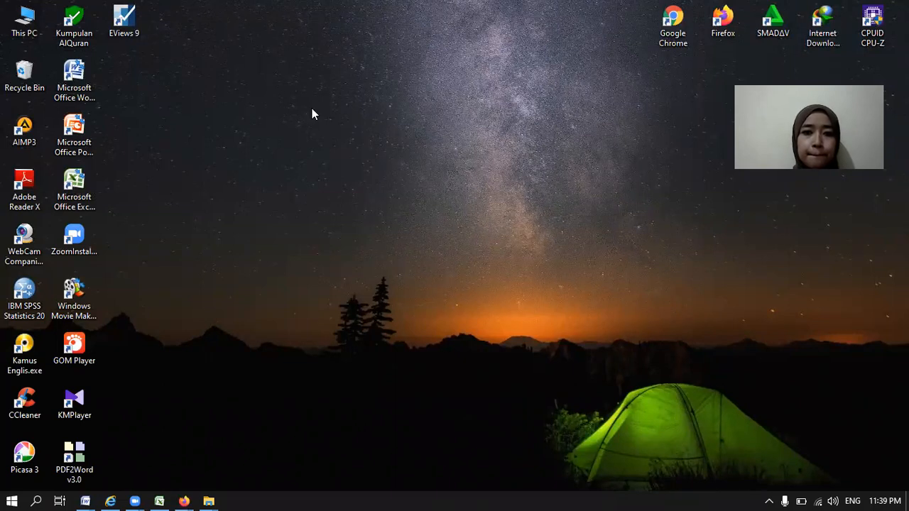
double_click(128, 27)
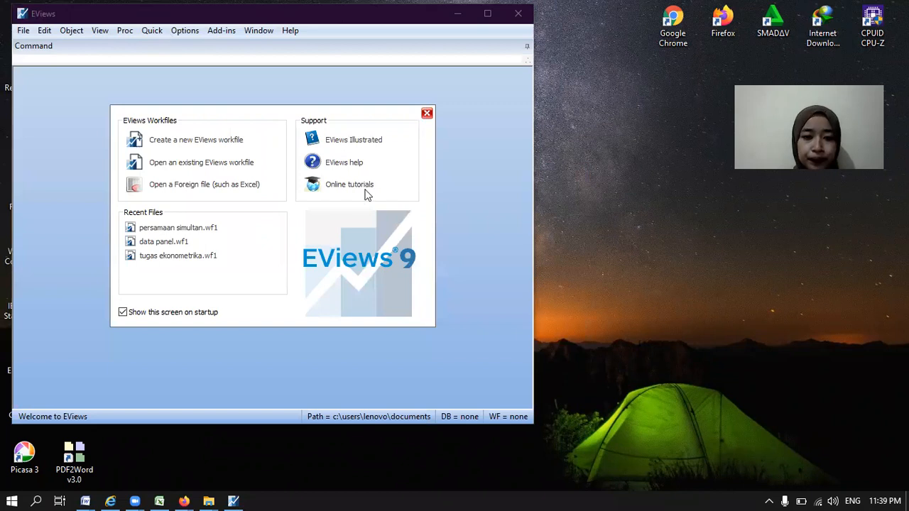
click(241, 142)
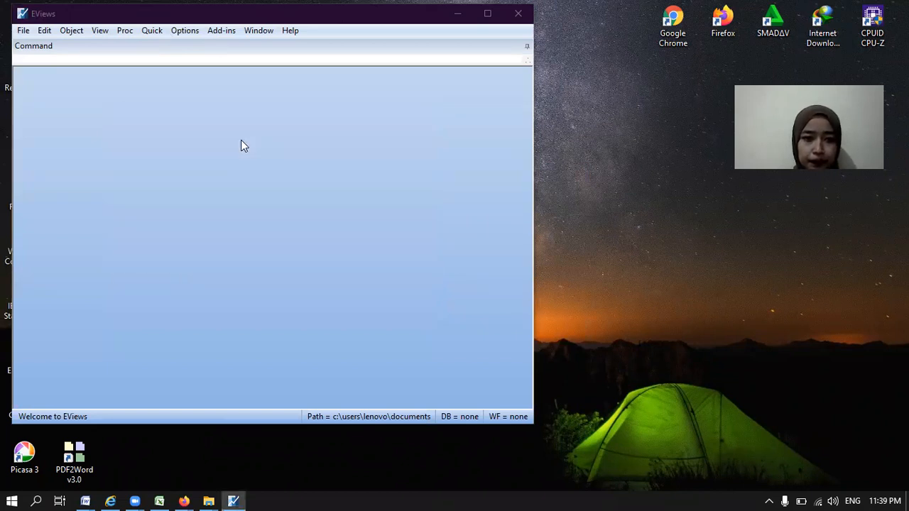
Step: Create the dated annual workfile with start date 1990 and end date 2020
click(329, 175)
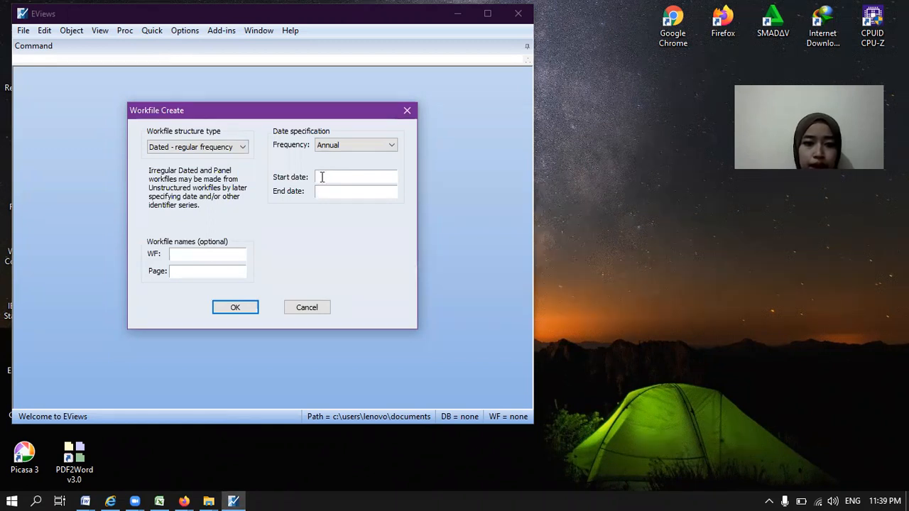
text(1990)
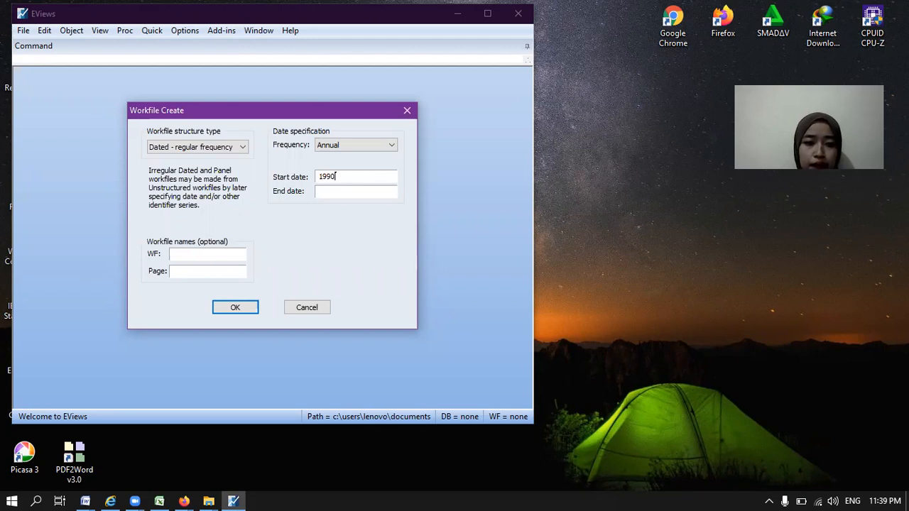
click(320, 191)
text(20)
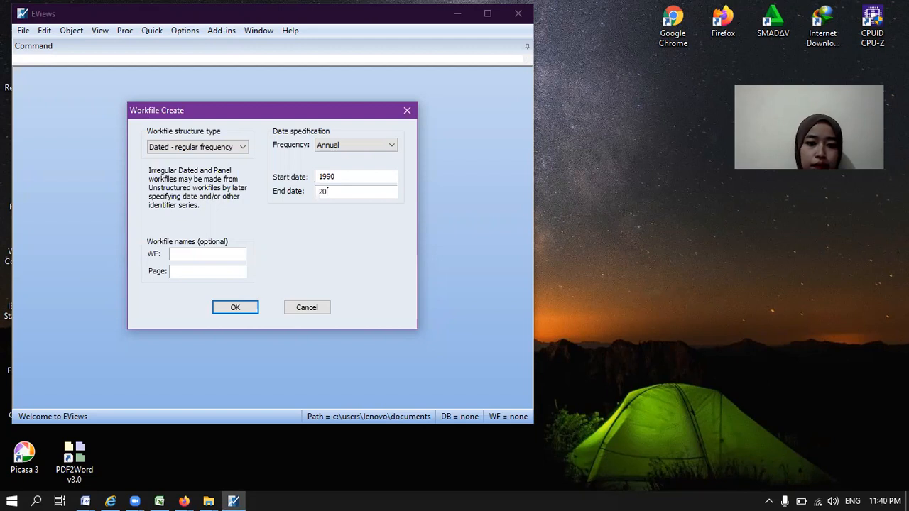
text(20)
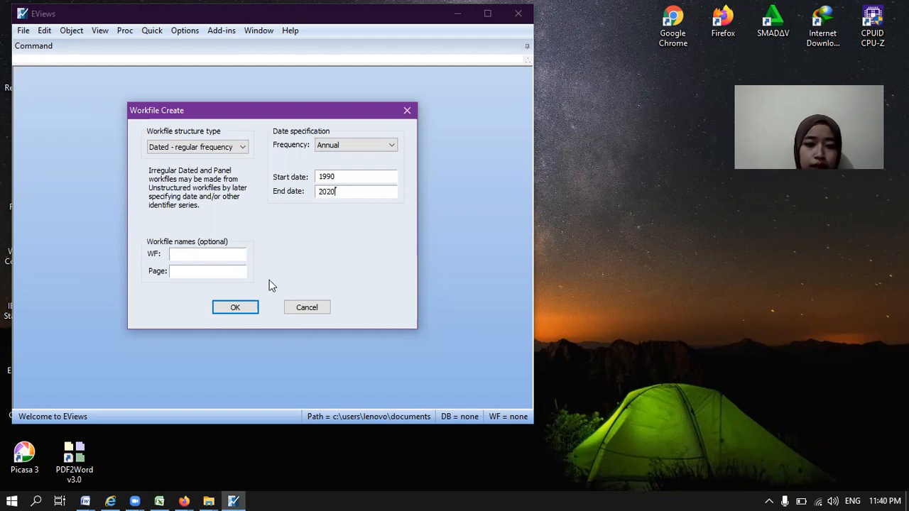
click(238, 307)
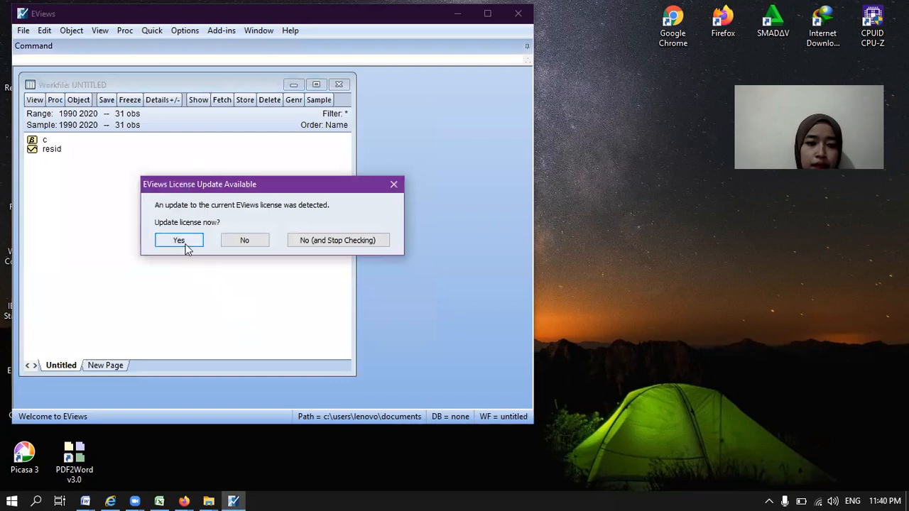
Step: Accept the license update offer and close the EViews registration window without registering
click(183, 242)
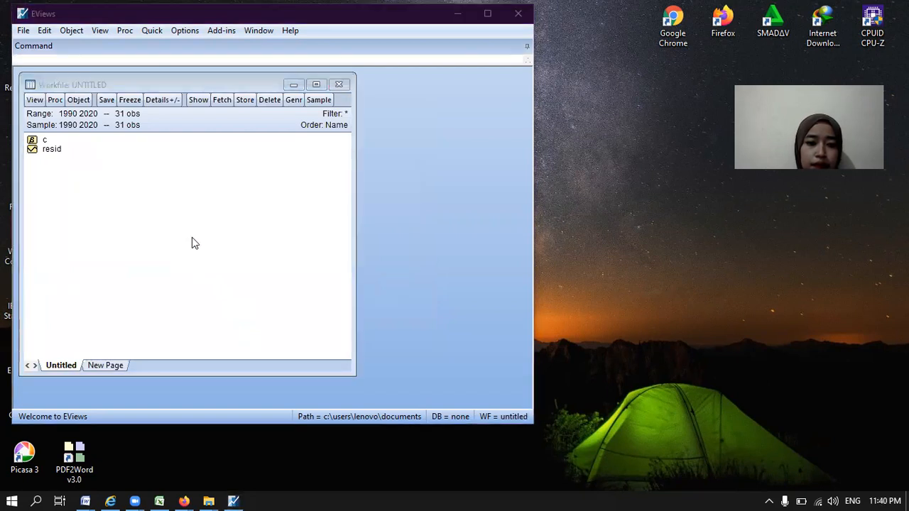
click(146, 35)
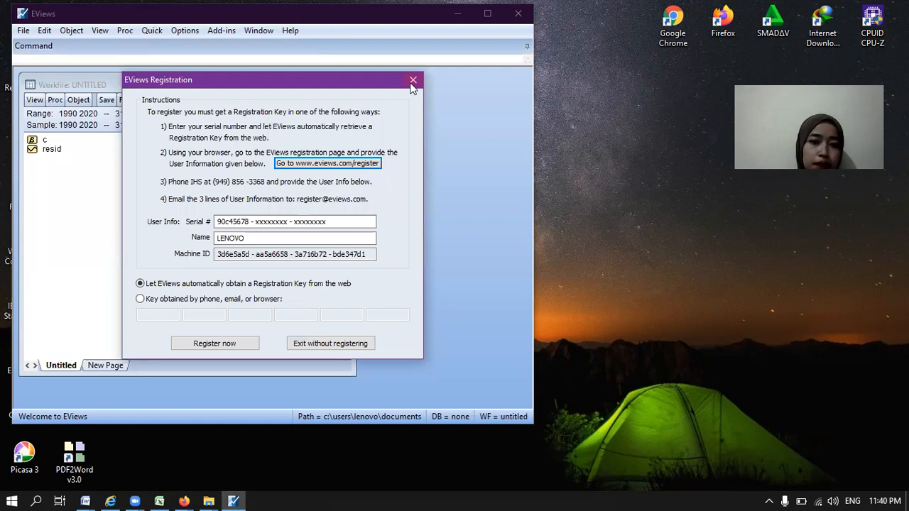
key(Escape)
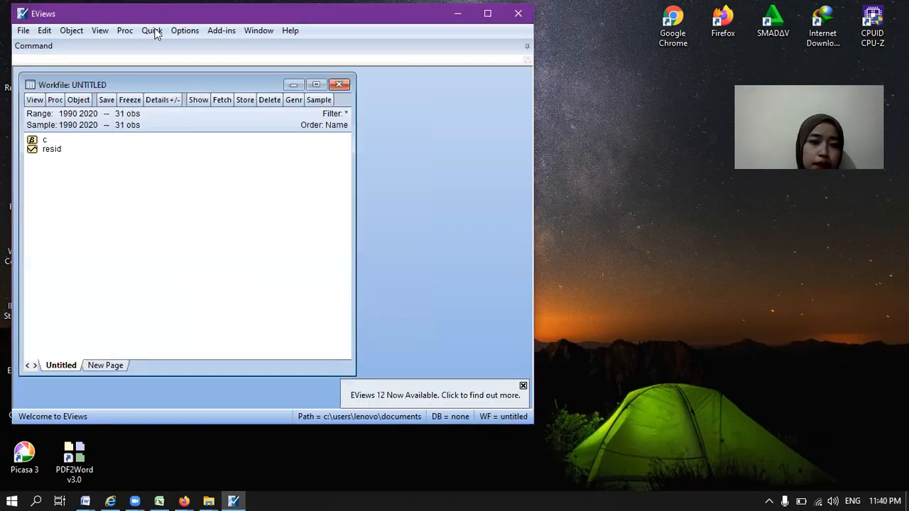
Step: Open an empty group for editing series and switch to the Excel workbook holding the simultaneous-equation data
click(152, 31)
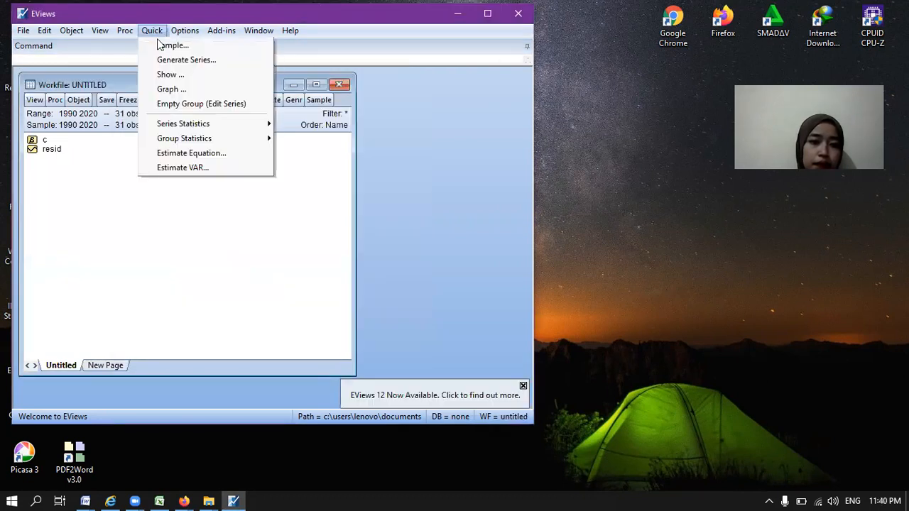
click(189, 107)
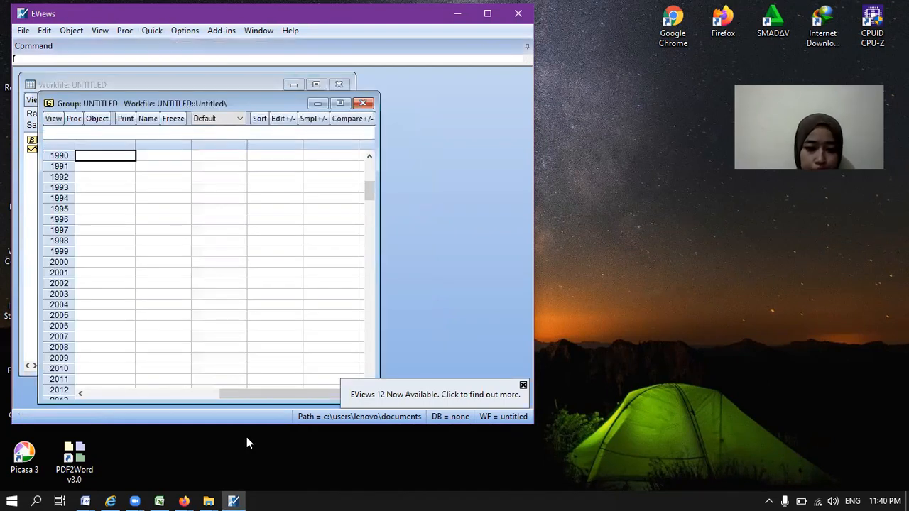
click(154, 493)
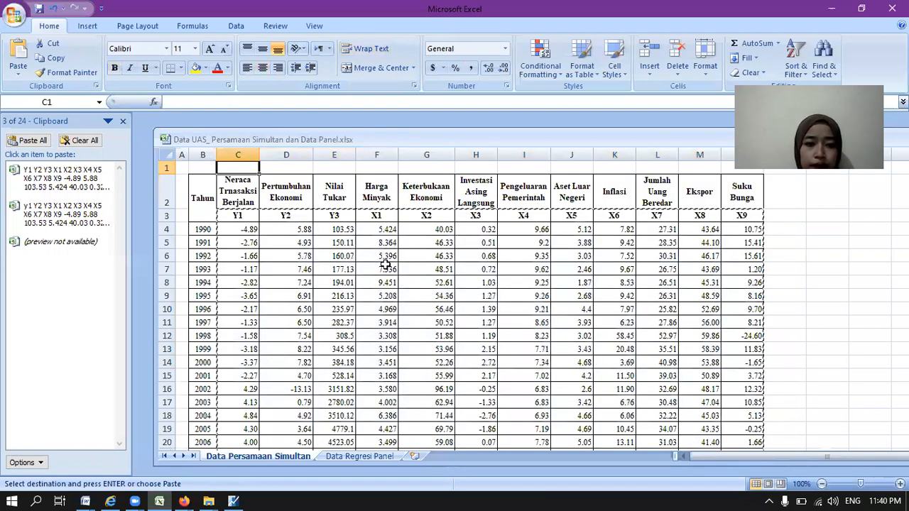
click(232, 217)
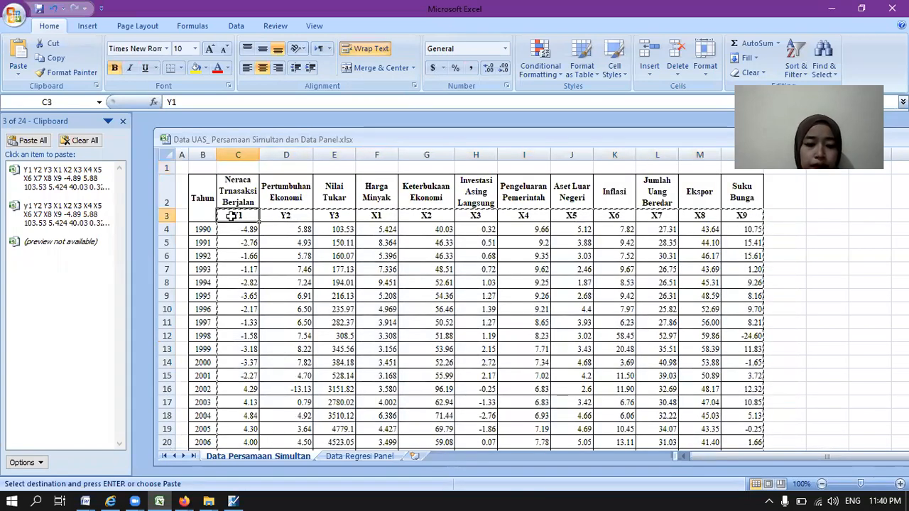
shift+click(601, 251)
drag(705, 303, 752, 422)
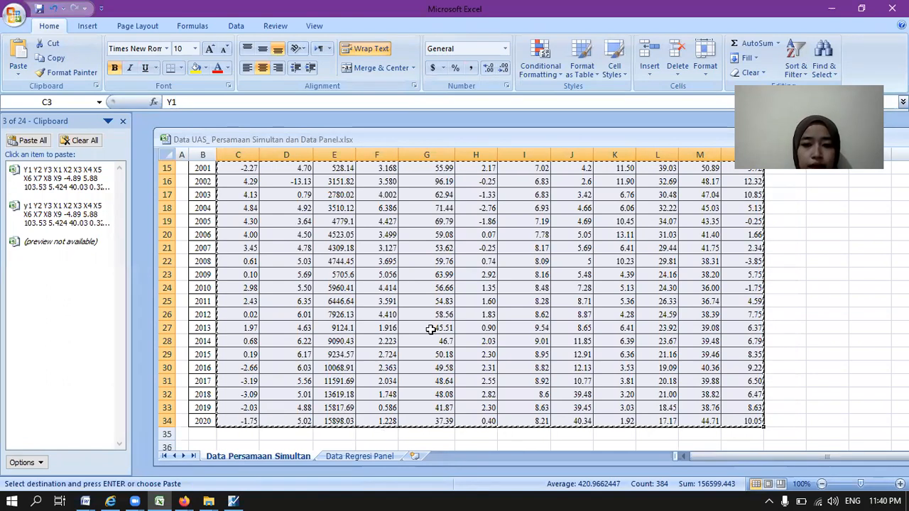
key(Up)
key(Up)
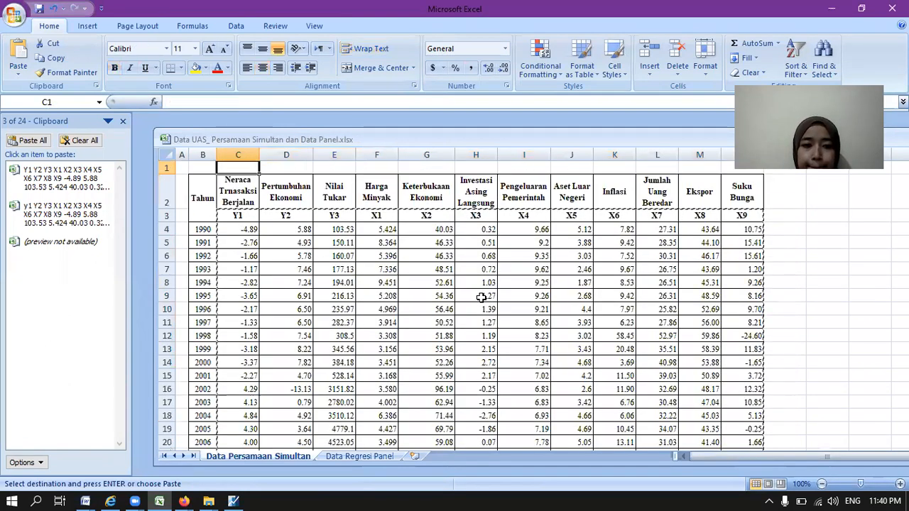
Step: Copy the data block from heading Y1 through column X9 for 1990 to 2020, including the variable-name row
click(230, 216)
drag(228, 216, 736, 421)
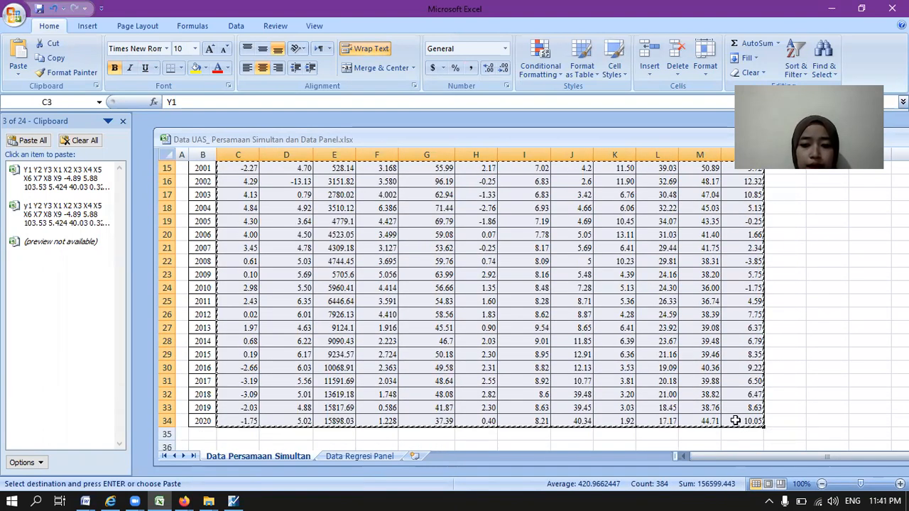
right_click(736, 422)
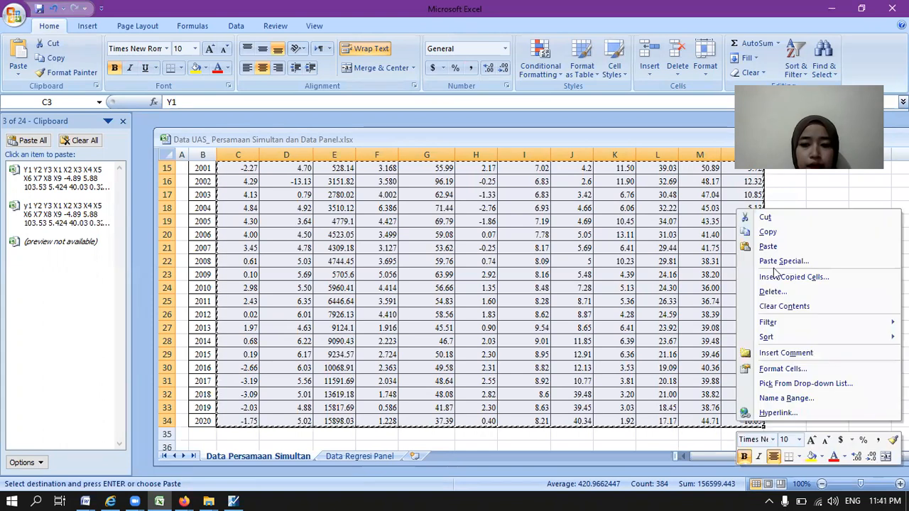
click(767, 233)
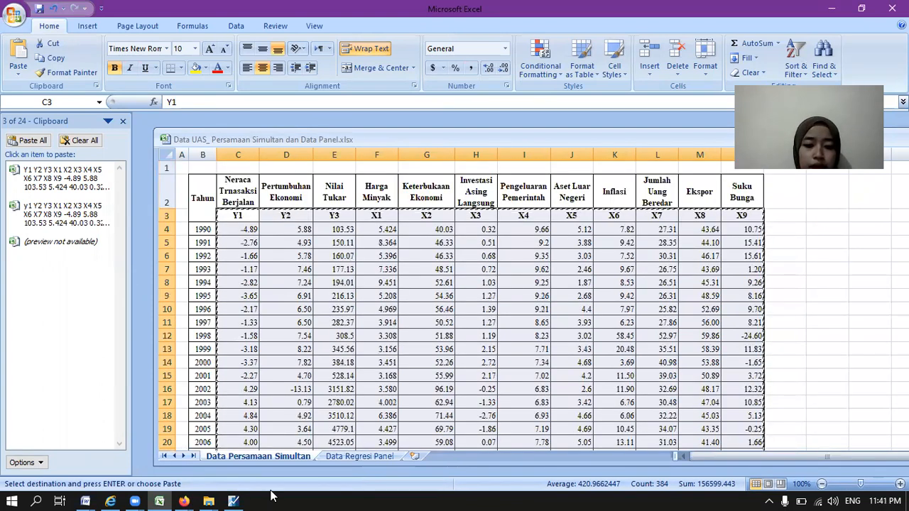
Step: Switch to EViews and try to paste the copied data into the empty group, starting at the first column's heading above 1990
click(233, 501)
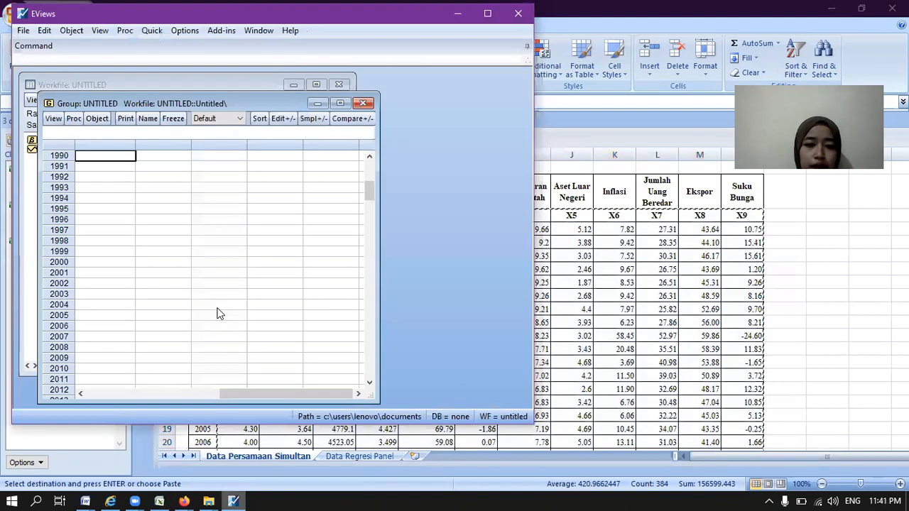
click(369, 158)
click(119, 155)
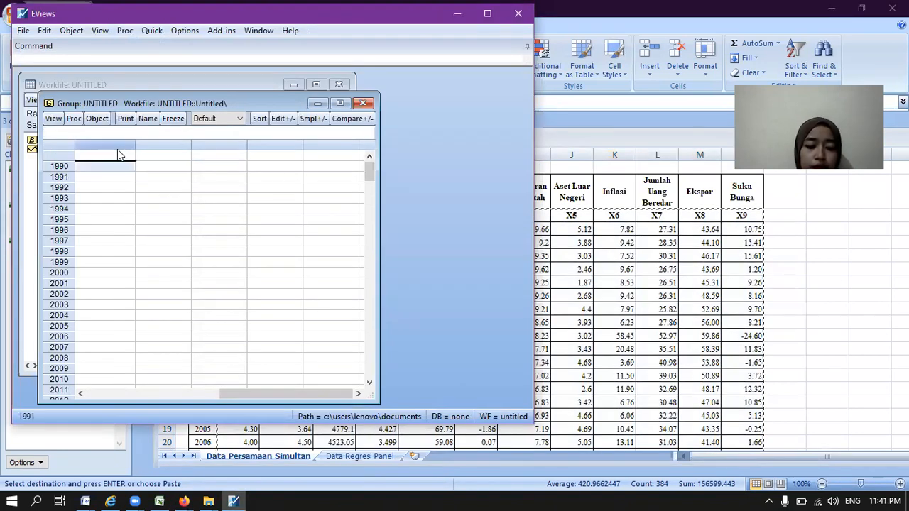
key(ctrl+v)
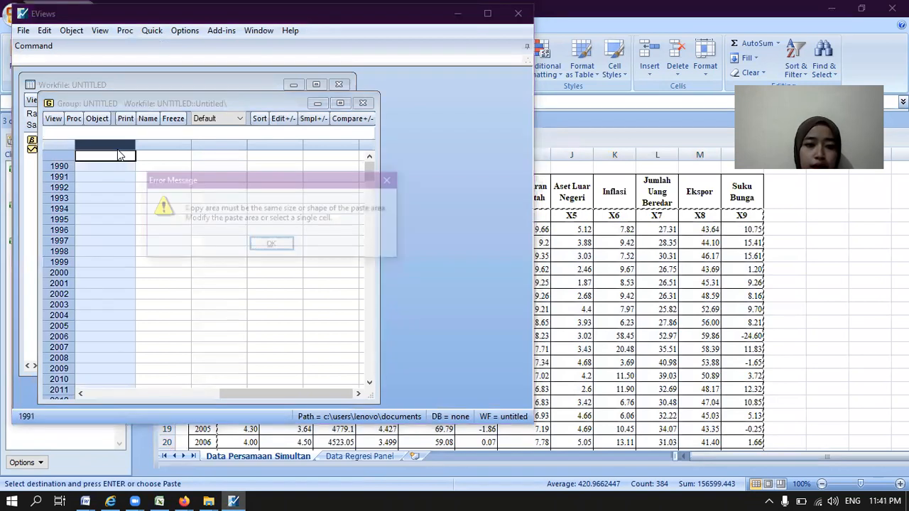
click(272, 246)
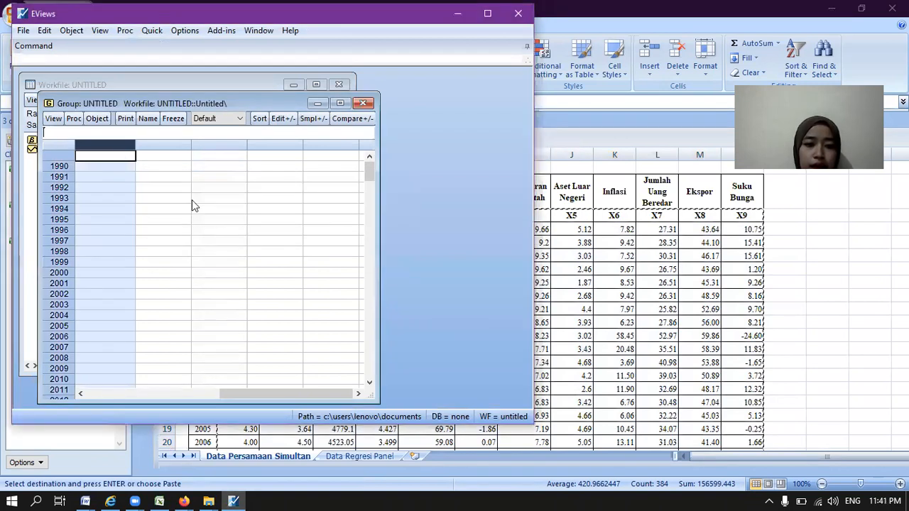
Step: Paste the copied Y1–X9 data with its headings into the empty group, and close the untitled group by deleting it
click(118, 159)
key(ctrl+v)
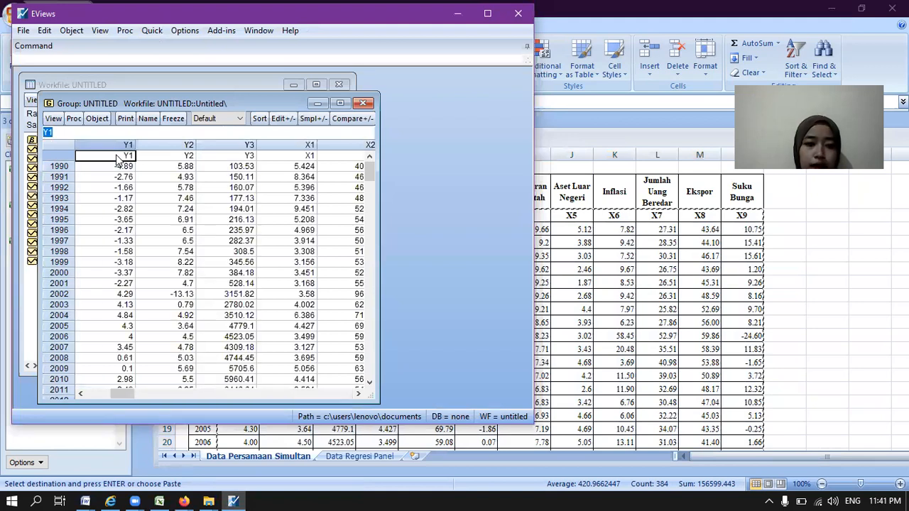
click(366, 104)
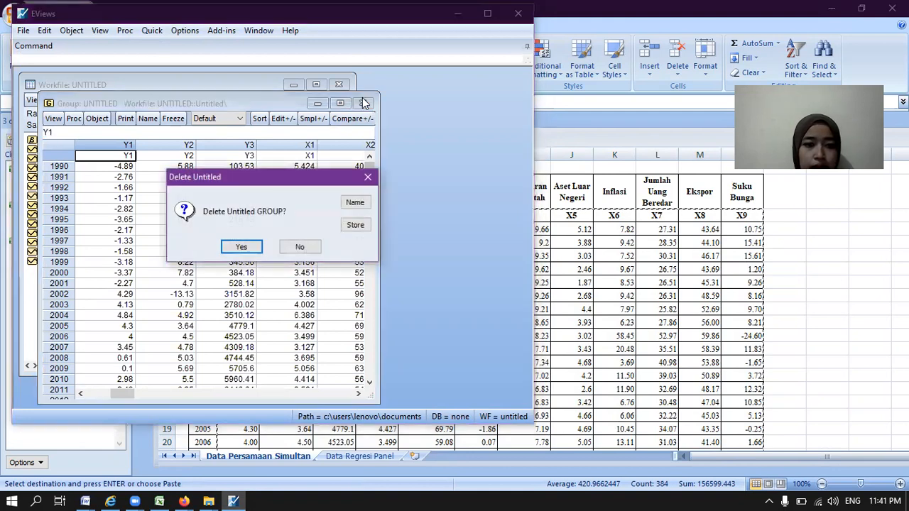
click(243, 247)
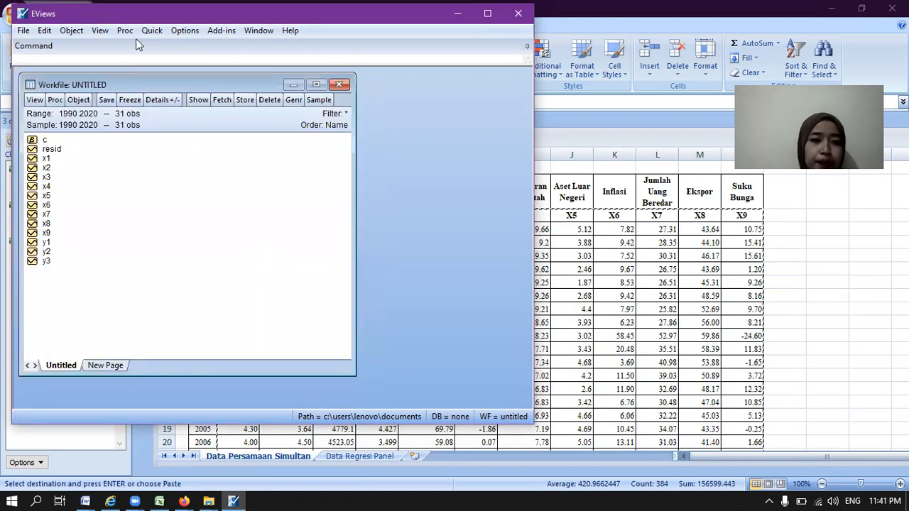
Step: Start a new equation estimation and enter the specification "y1 c y2 log(y3) x1 x2 x4 x6"
click(155, 30)
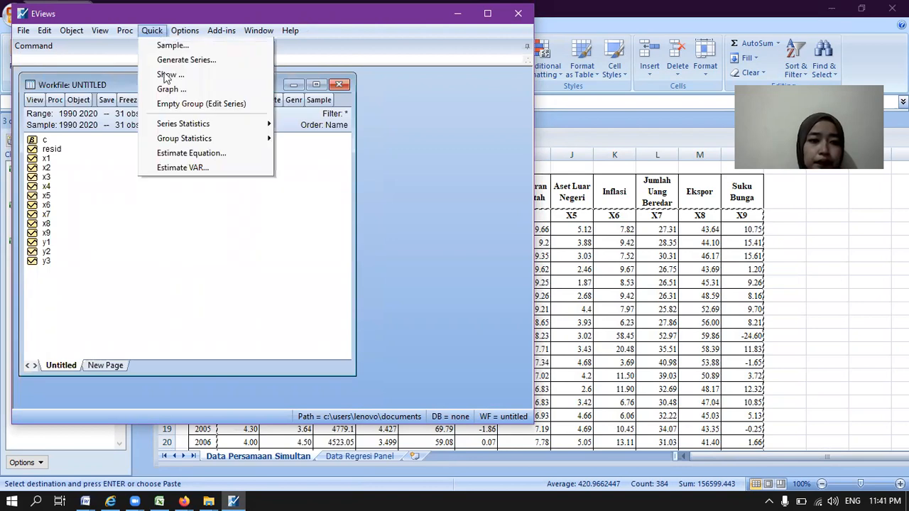
click(176, 155)
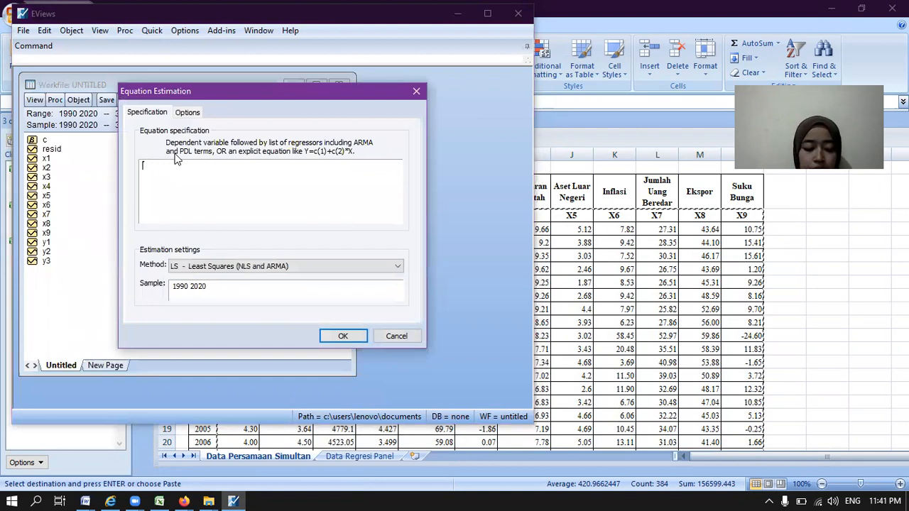
text(y1 c y)
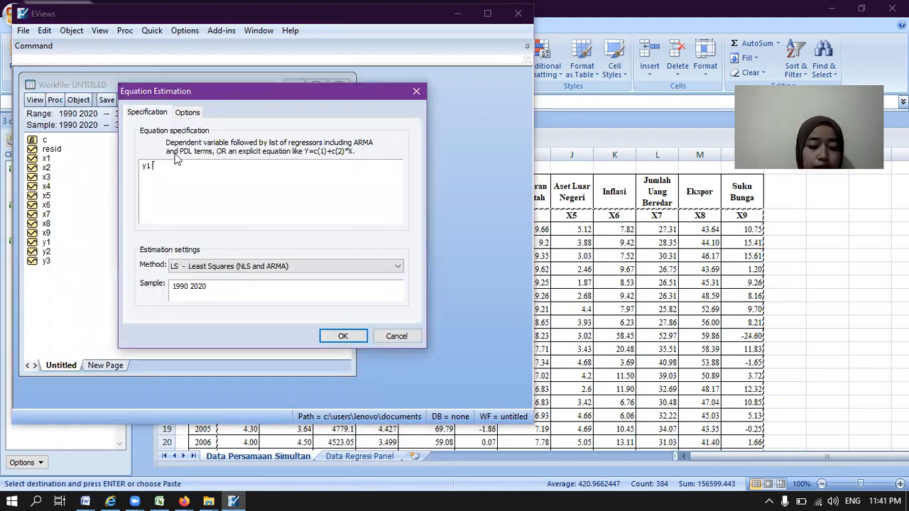
text(2)
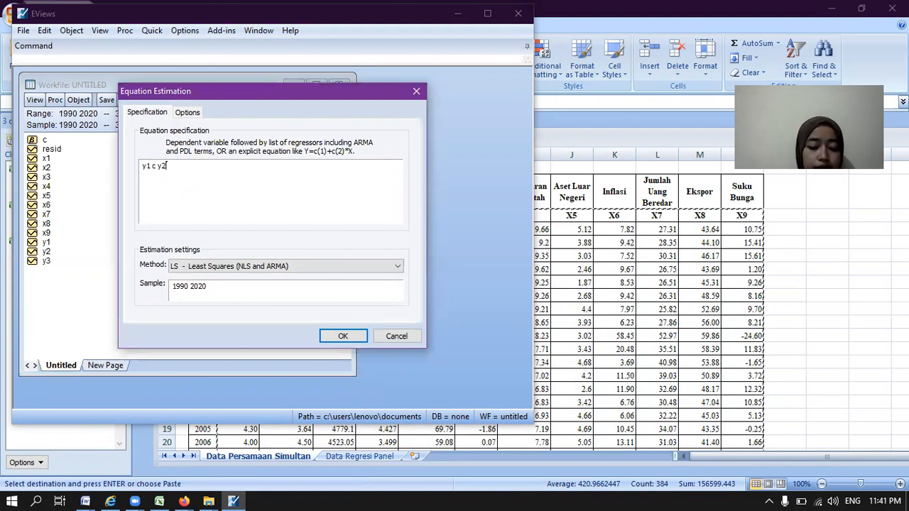
text( log)
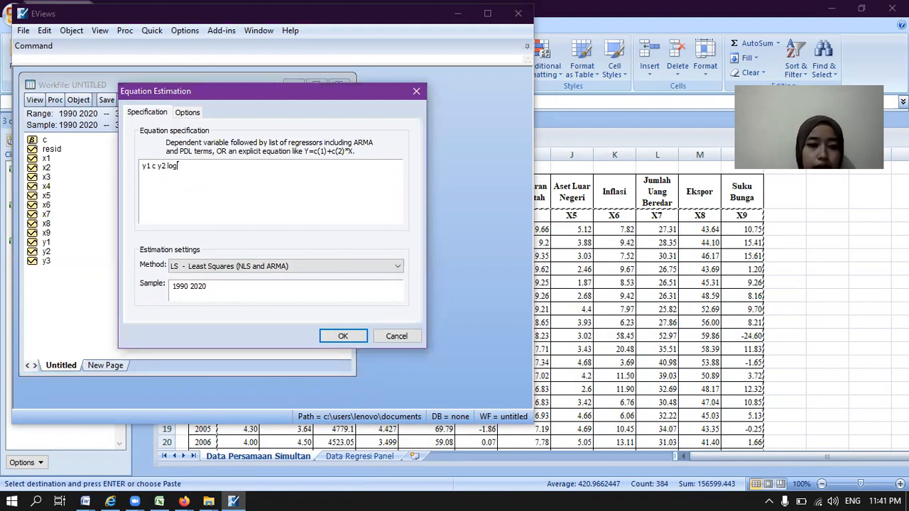
text(()
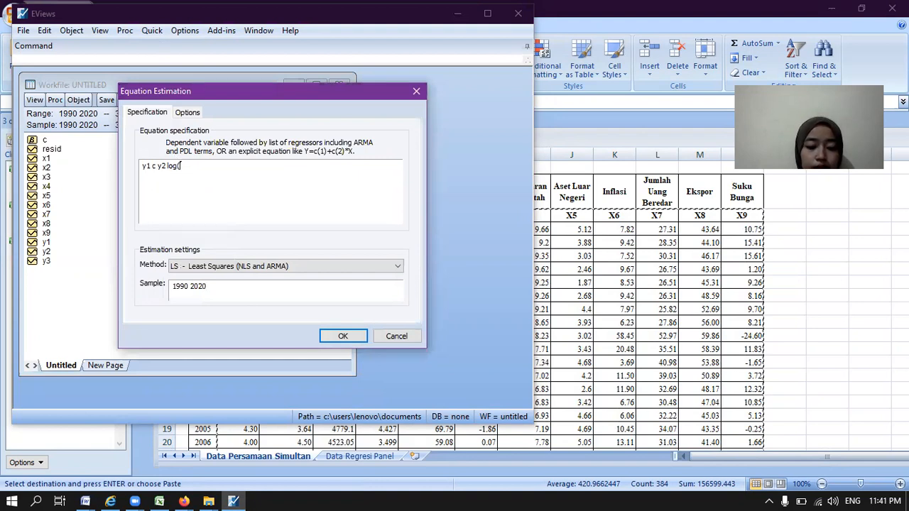
text(y3))
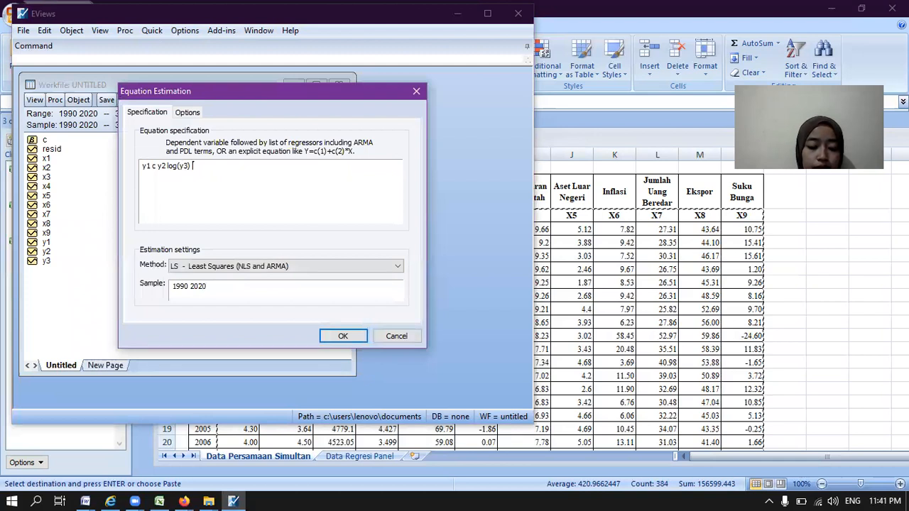
text( x1 )
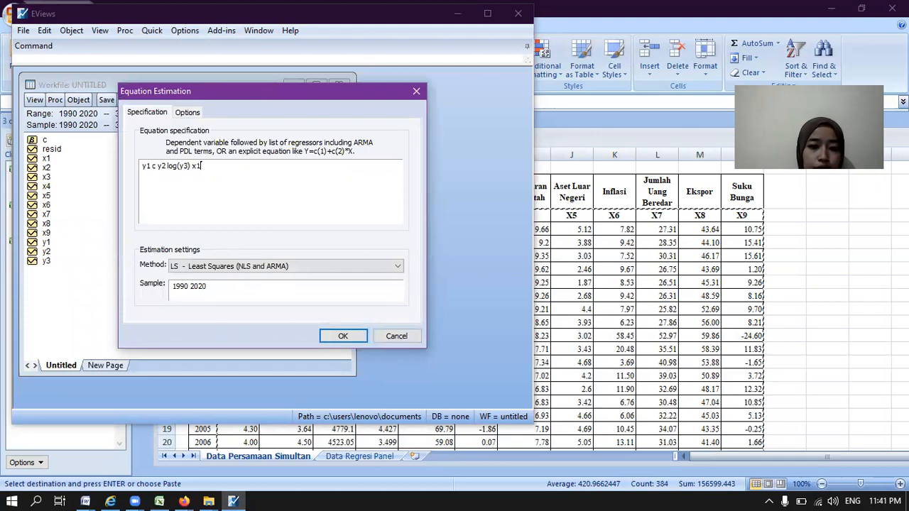
text(x3)
key(BackSpace)
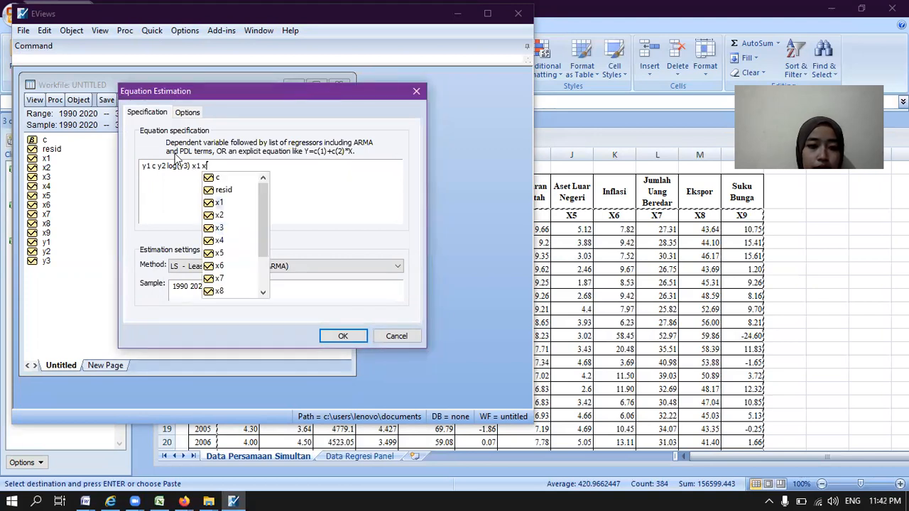
text(2)
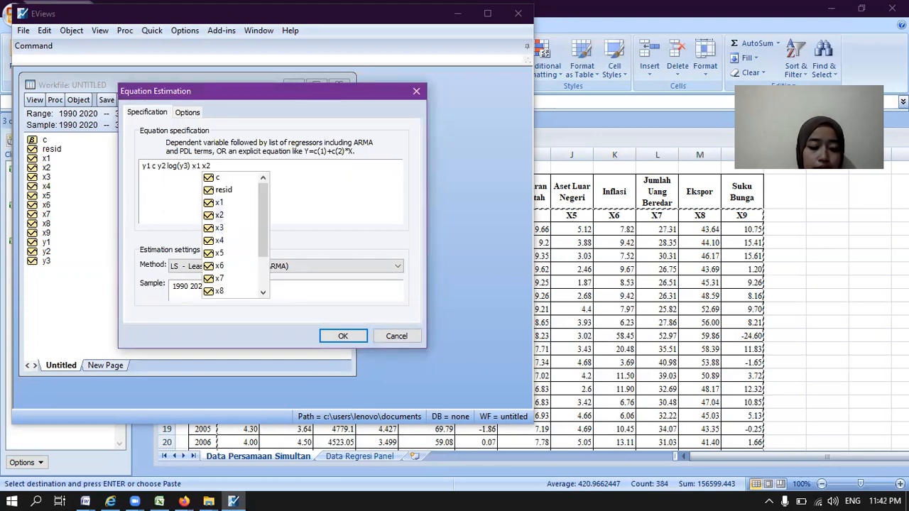
text( x4)
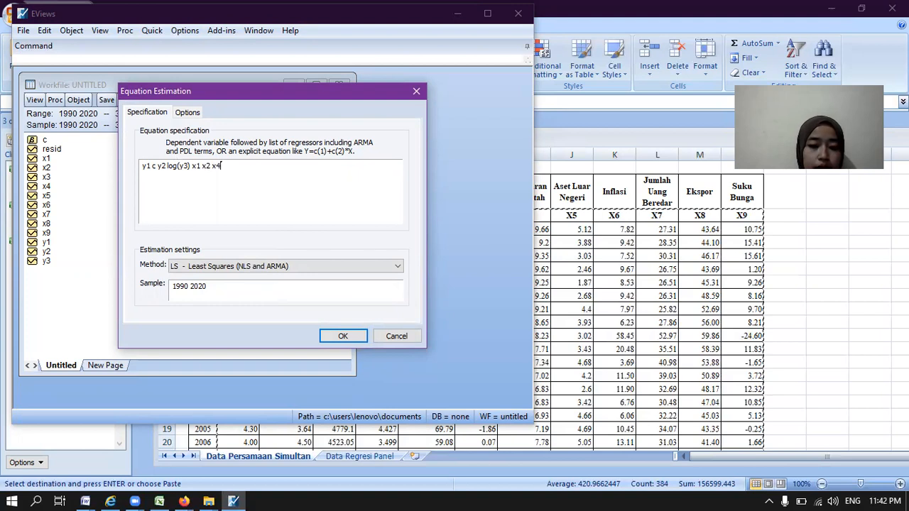
text( x6)
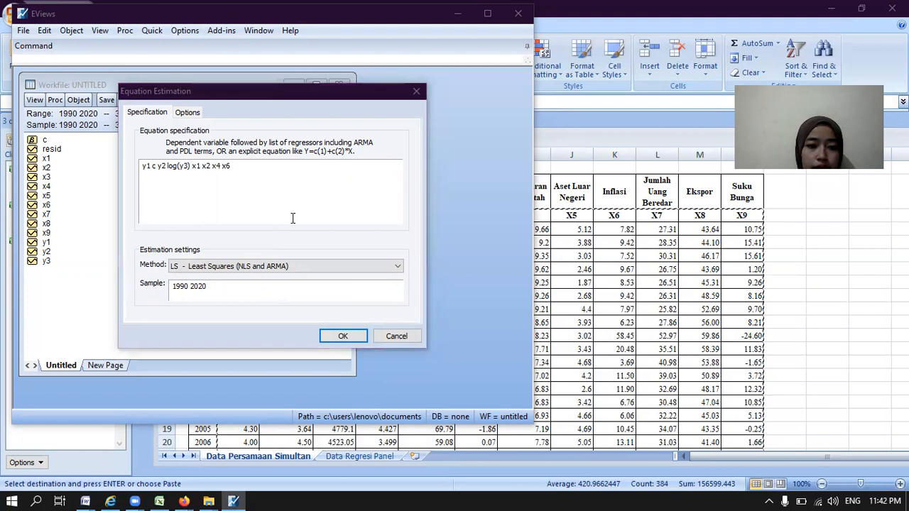
Step: Estimate the equation by TSLS - Two-Stage Least Squares with the instrument list "x1 x2 x3 x4 x5 x6 x7 x8 x9"
click(399, 268)
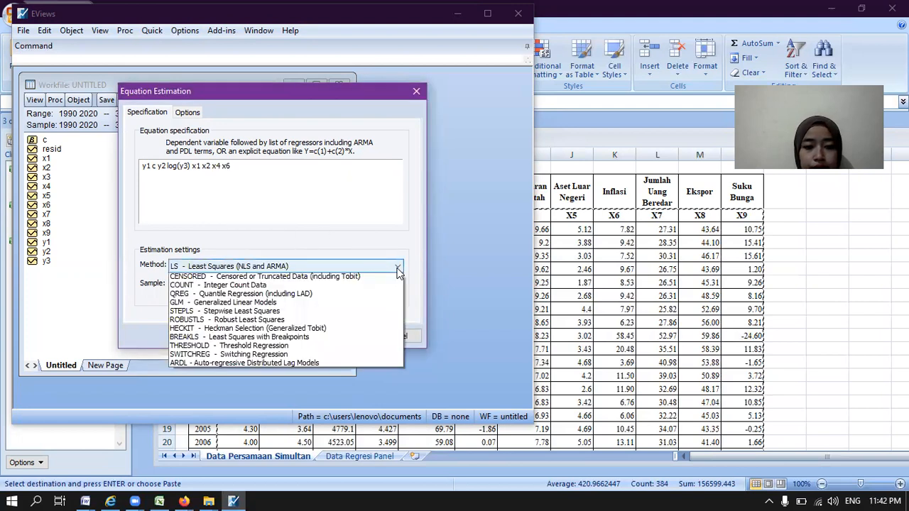
click(382, 287)
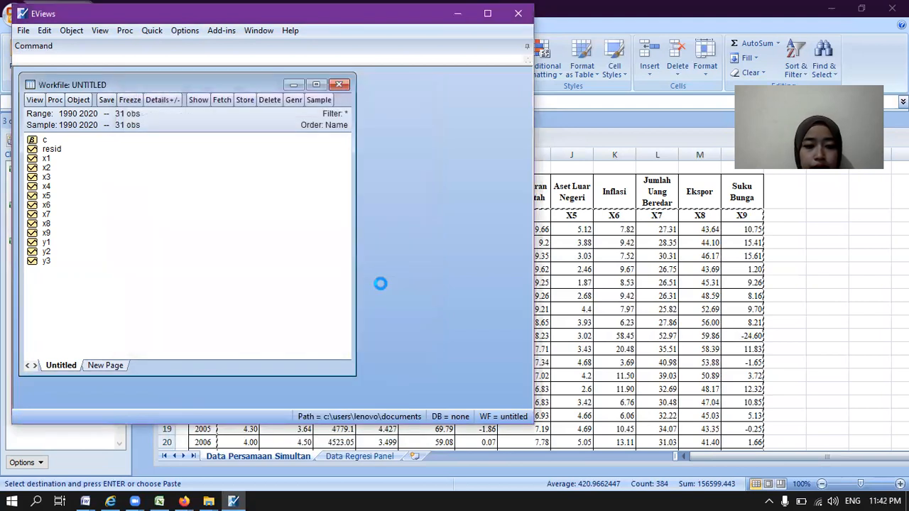
click(155, 223)
text(x1 x2 )
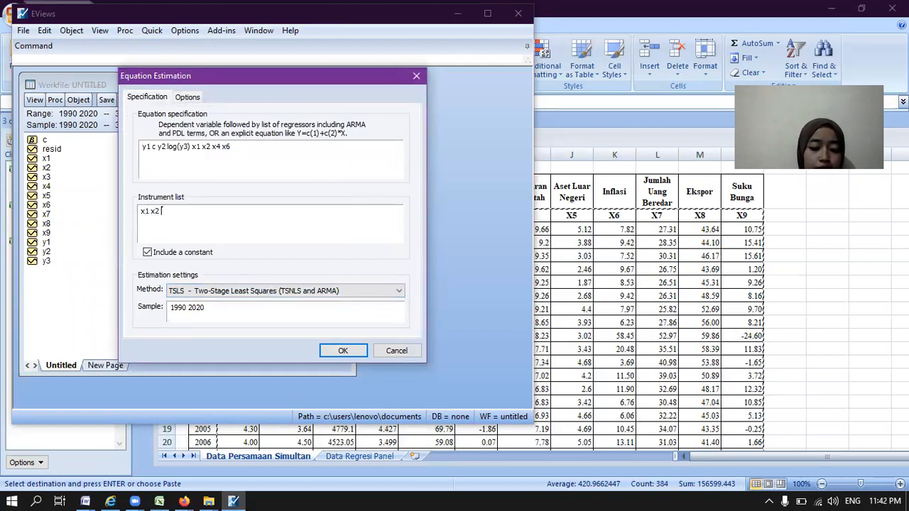
text(x3 x4)
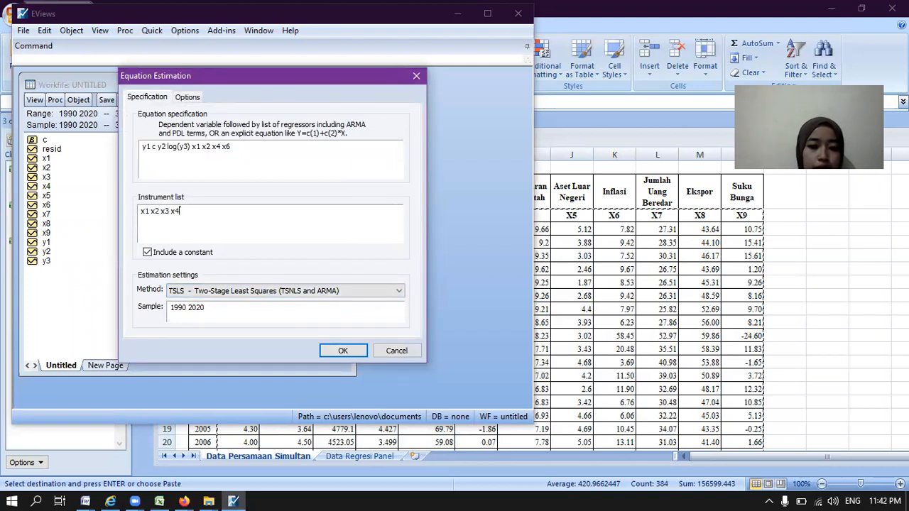
text( x5 x6 x7 x8 x)
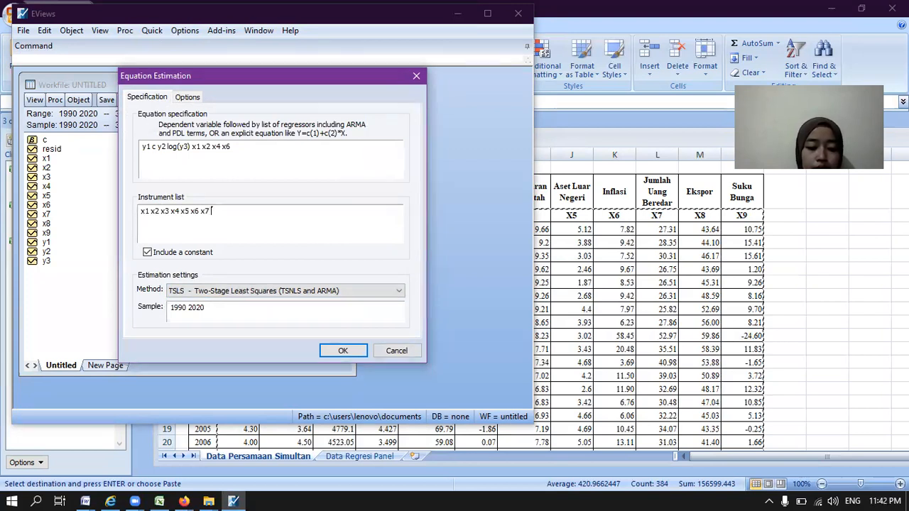
text(9)
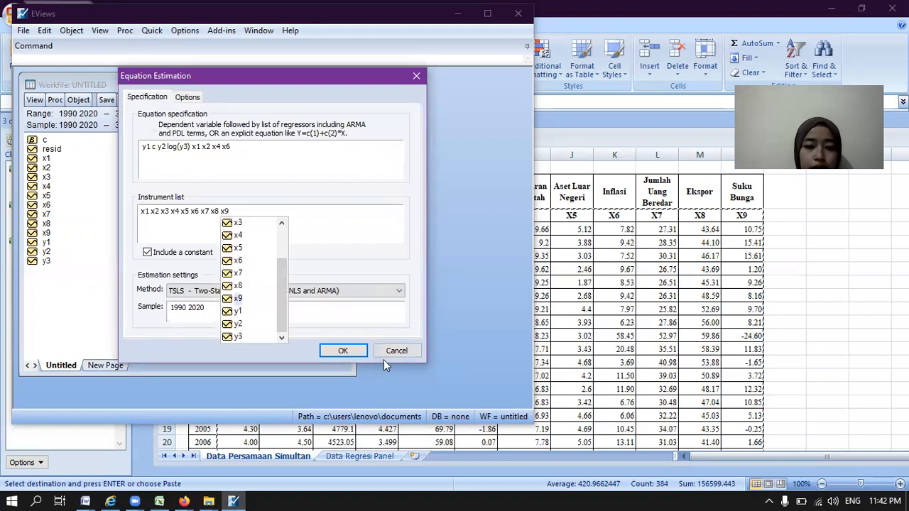
click(343, 351)
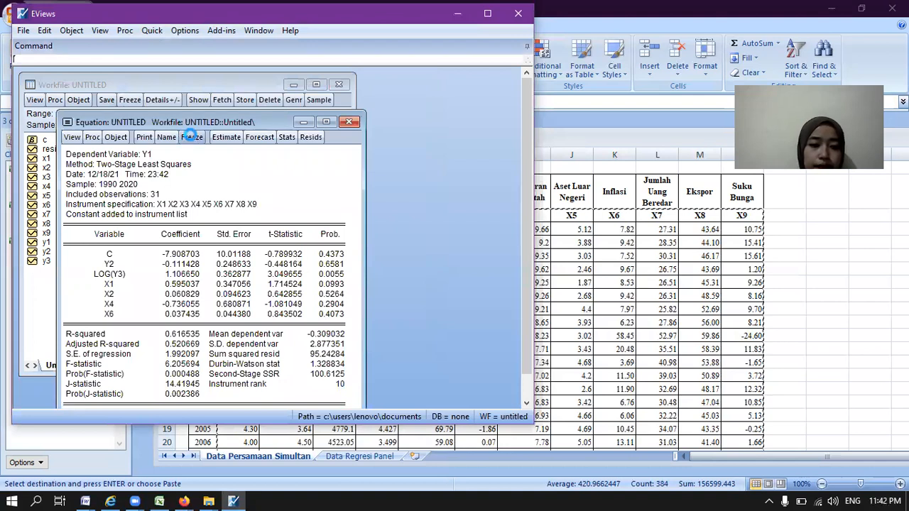
Step: Freeze the Y1 estimation output as a table and enter pernyataan_1 as its object name
click(190, 136)
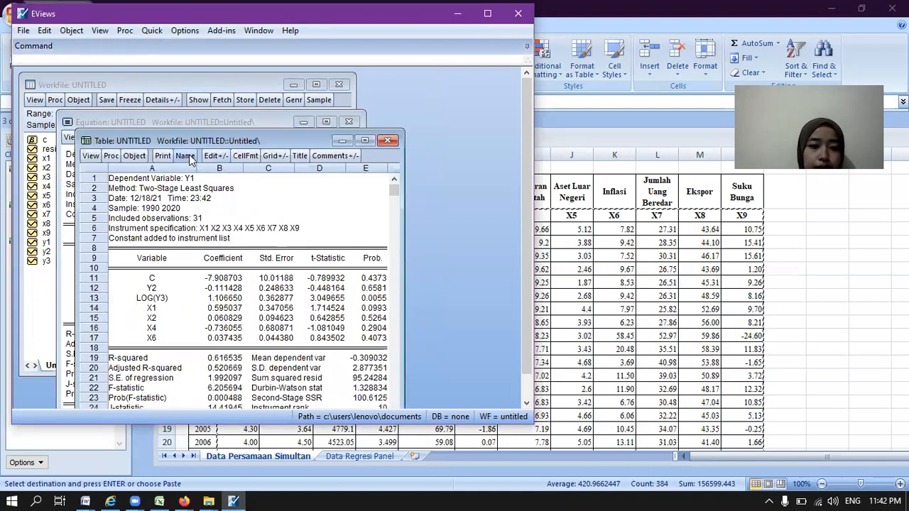
click(184, 155)
key(BackSpace)
text(per)
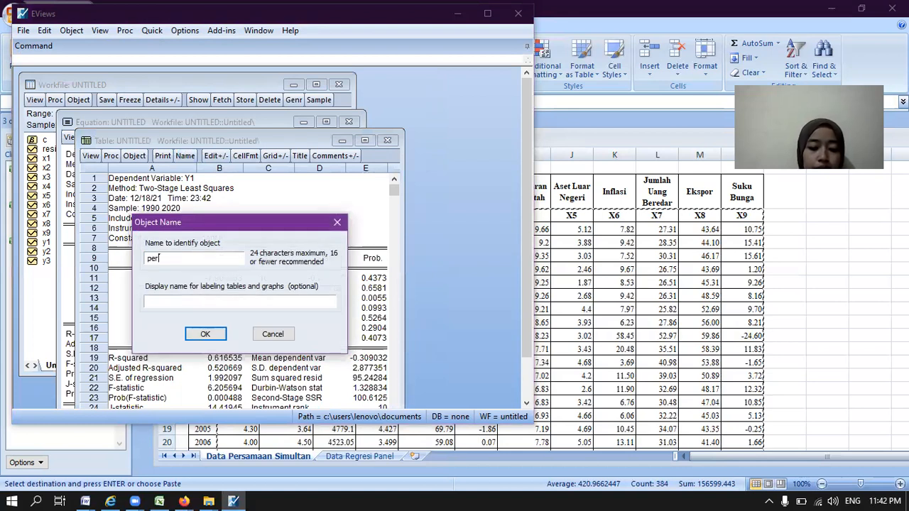
text(nyataan_1)
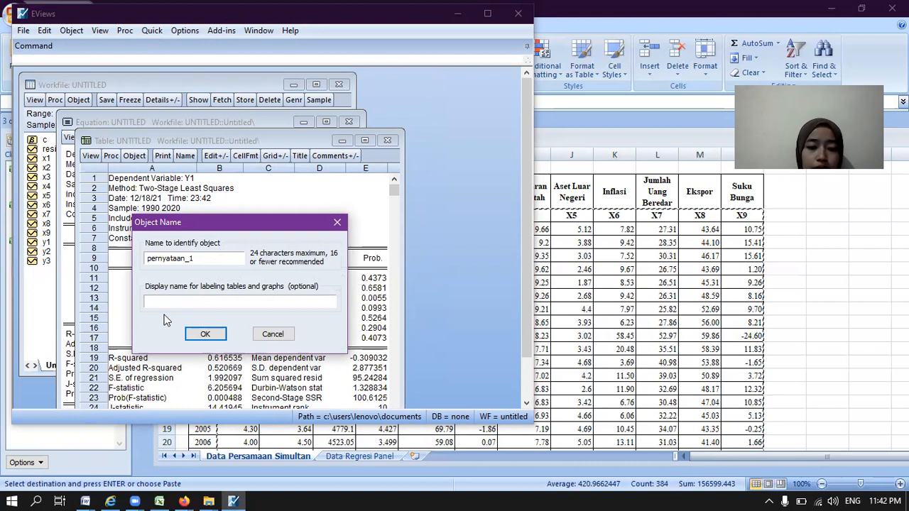
Step: Correct the frozen table's object name to persamaan_y1, confirm it, and close the table window
click(184, 258)
key(BackSpace)
key(BackSpace)
key(BackSpace)
key(BackSpace)
key(BackSpace)
key(BackSpace)
key(BackSpace)
key(BackSpace)
key(BackSpace)
text(per)
text(sama)
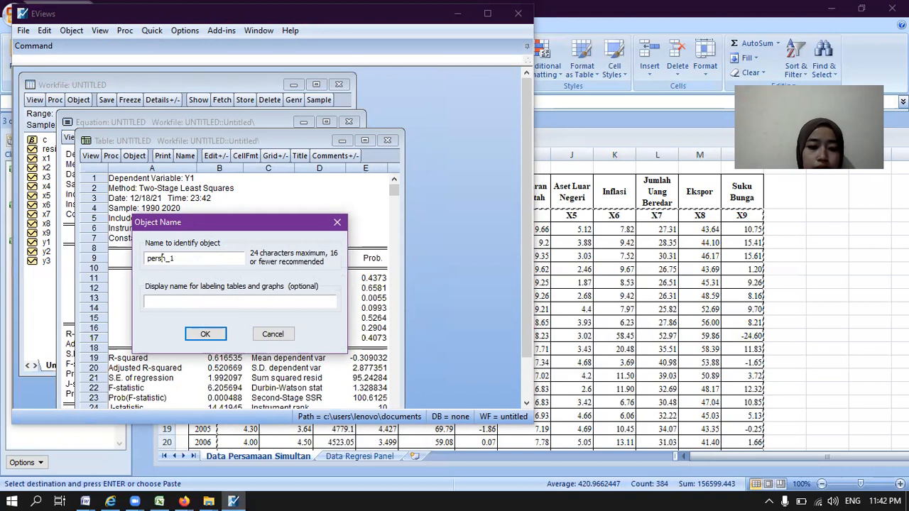
text(an_)
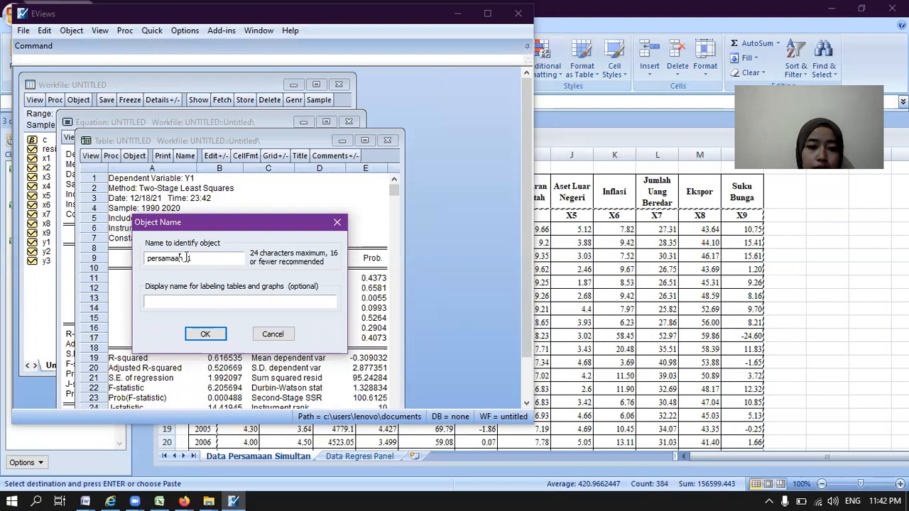
text(y)
click(205, 334)
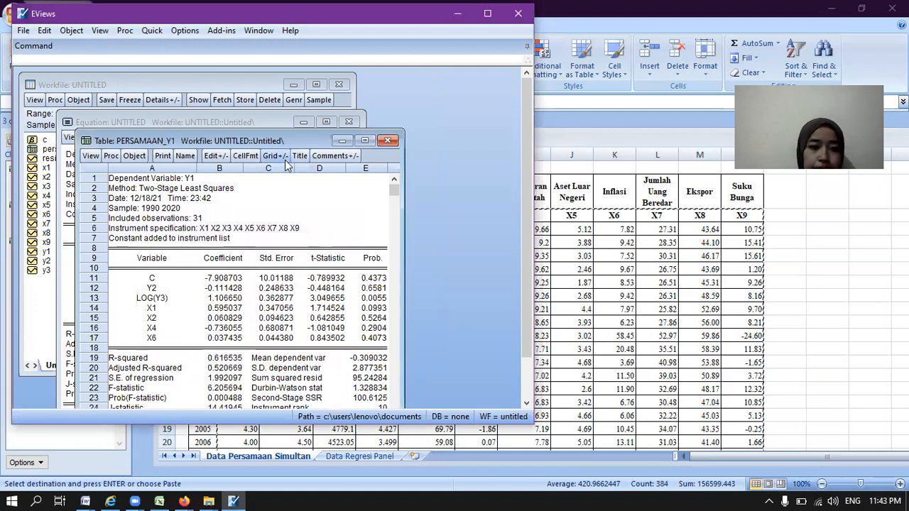
click(388, 139)
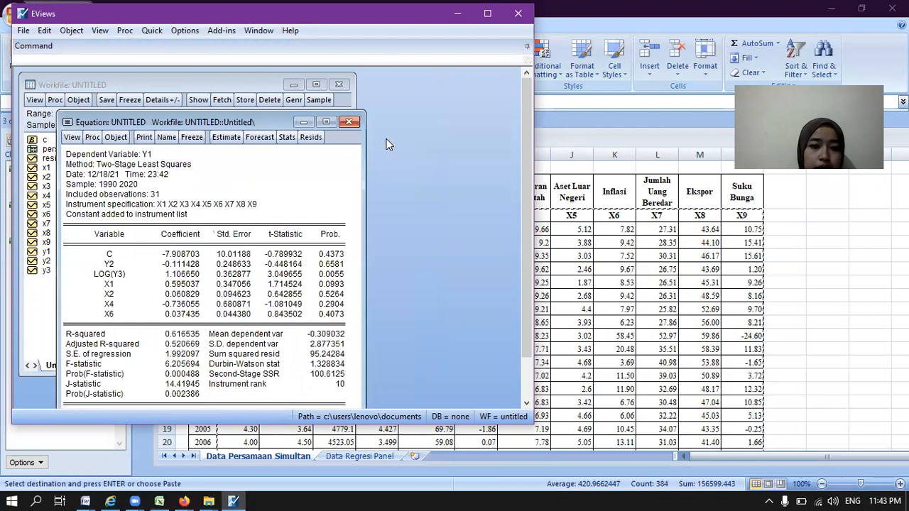
Step: Run the Histogram - Normality Test on the residuals of the Y1 equation
click(73, 139)
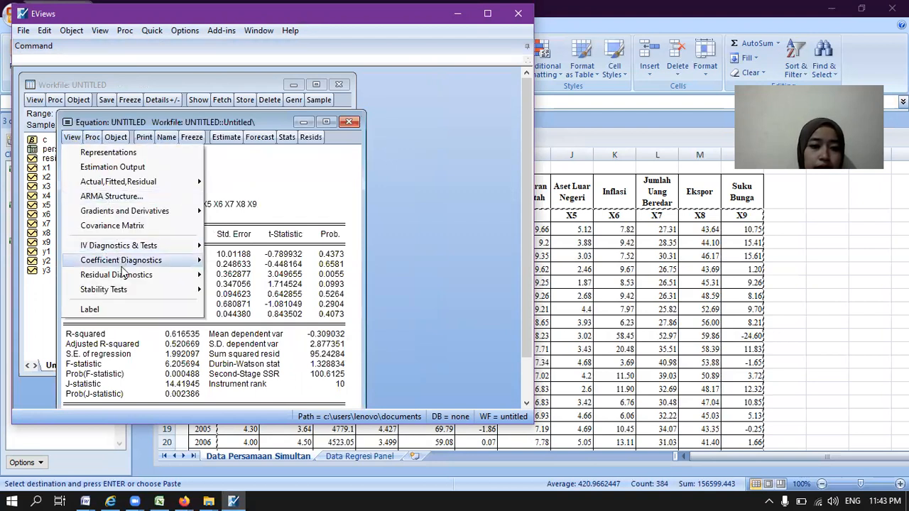
mouse_move(121, 269)
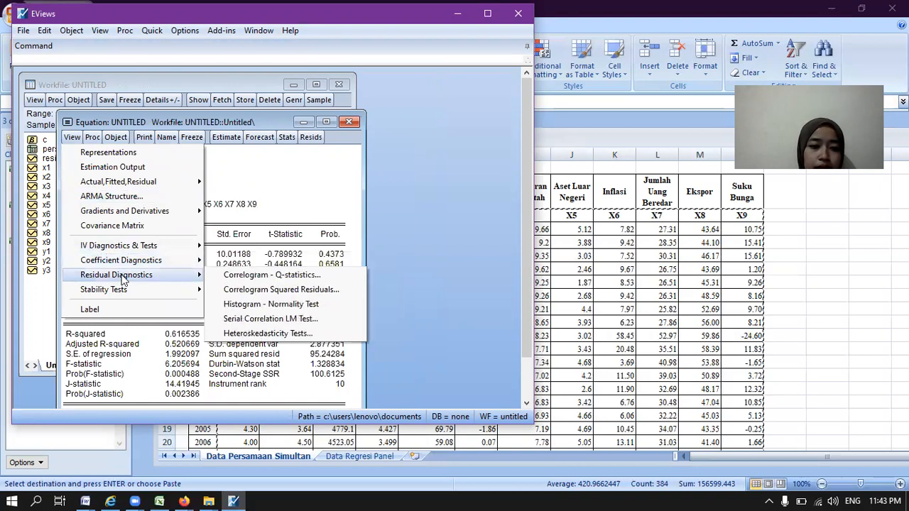
click(235, 304)
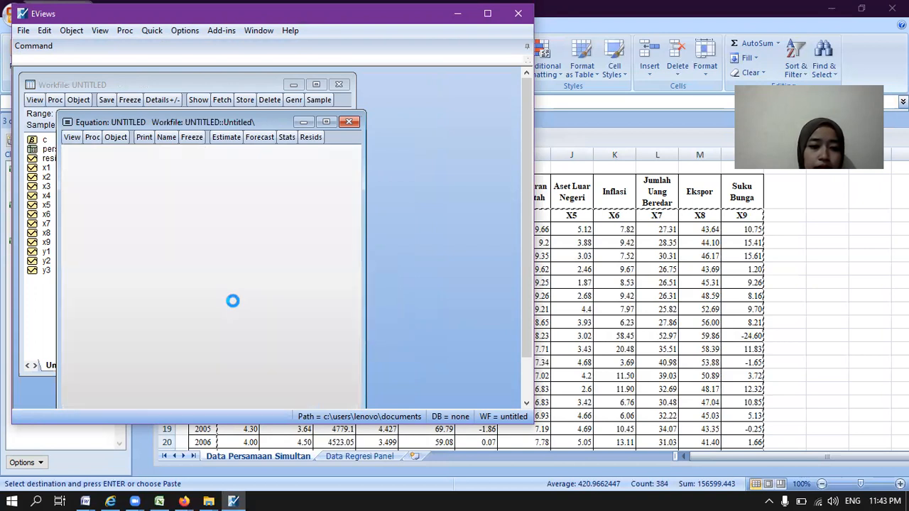
Step: Run the Serial Correlation LM Test on the Y1 equation's residuals with 2 lags included
click(71, 137)
mouse_move(142, 275)
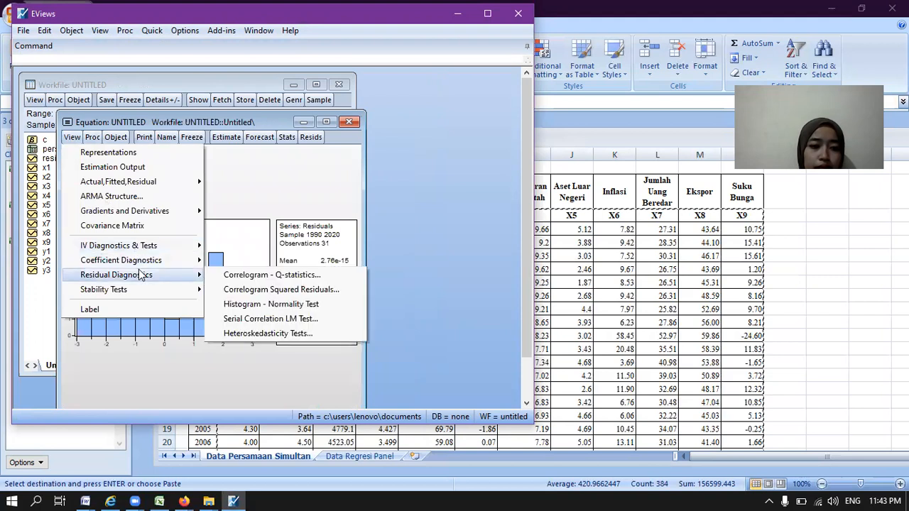
click(226, 319)
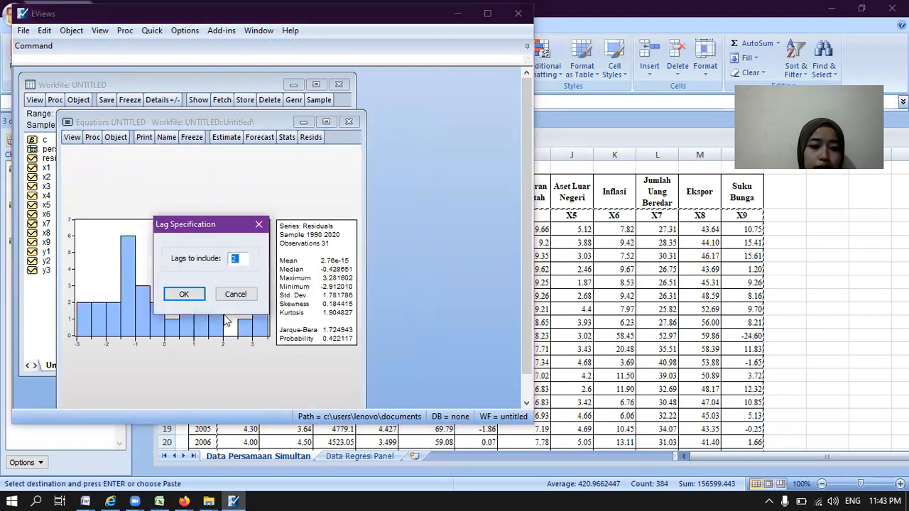
click(194, 297)
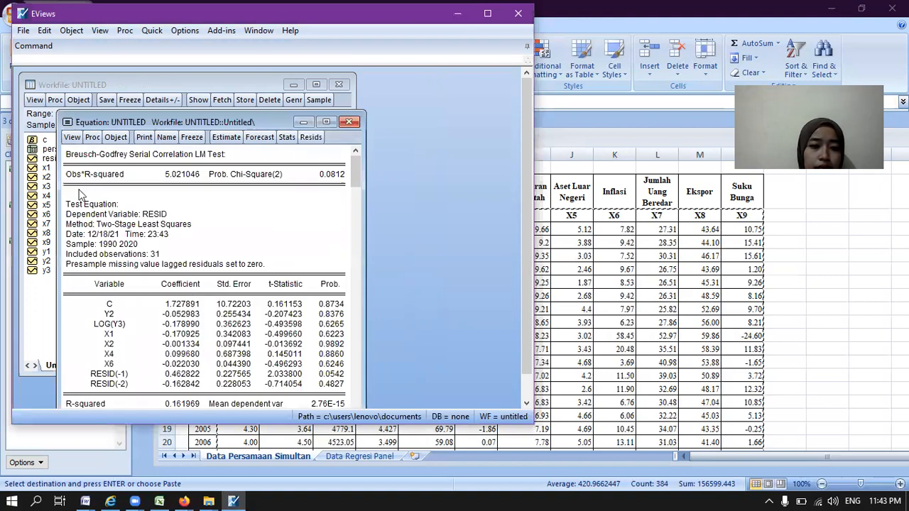
Step: Run the White heteroskedasticity test on the Y1 equation's residuals, then close and delete the untitled equation
click(74, 138)
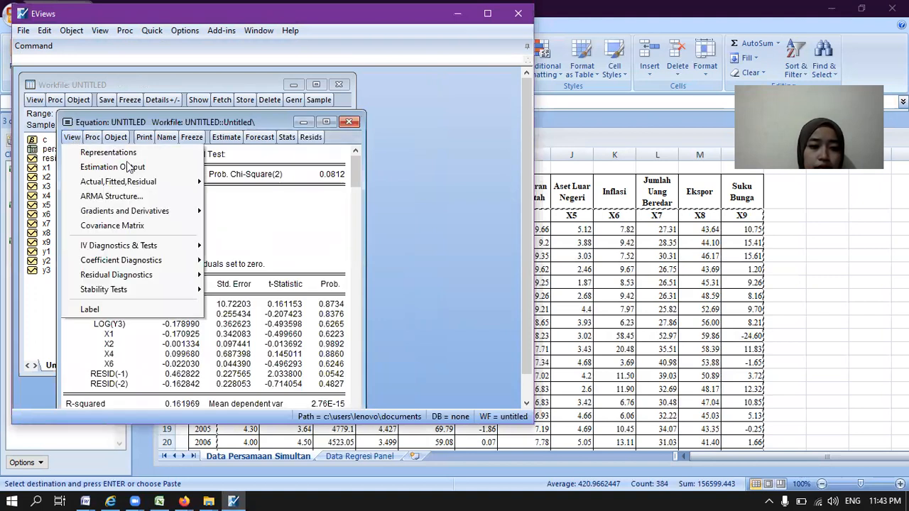
mouse_move(174, 276)
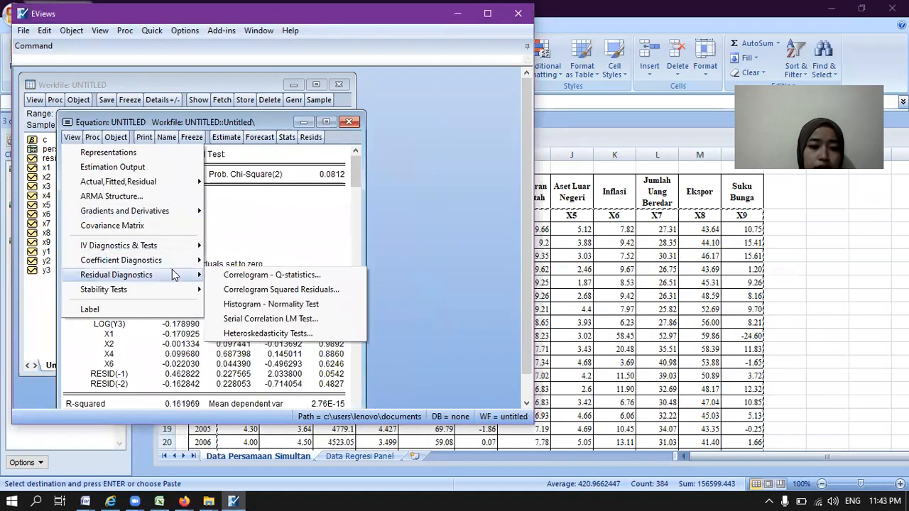
click(259, 334)
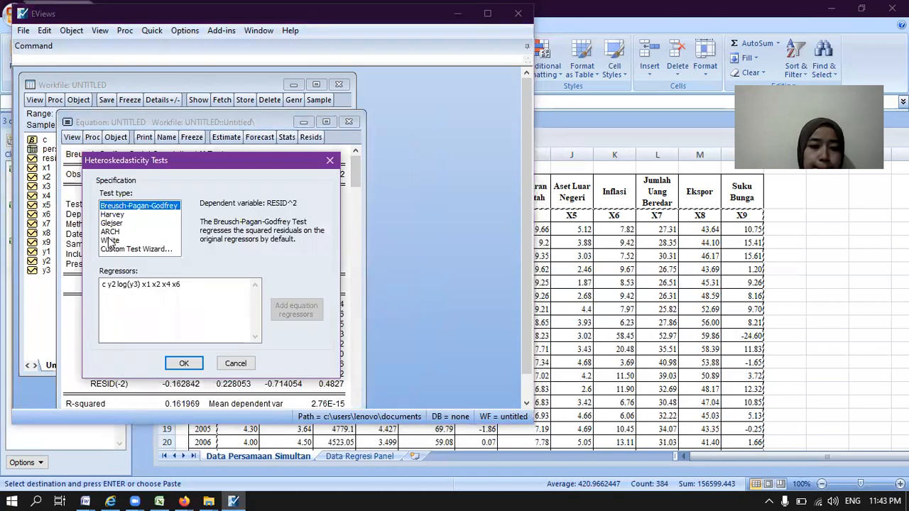
click(110, 240)
click(185, 364)
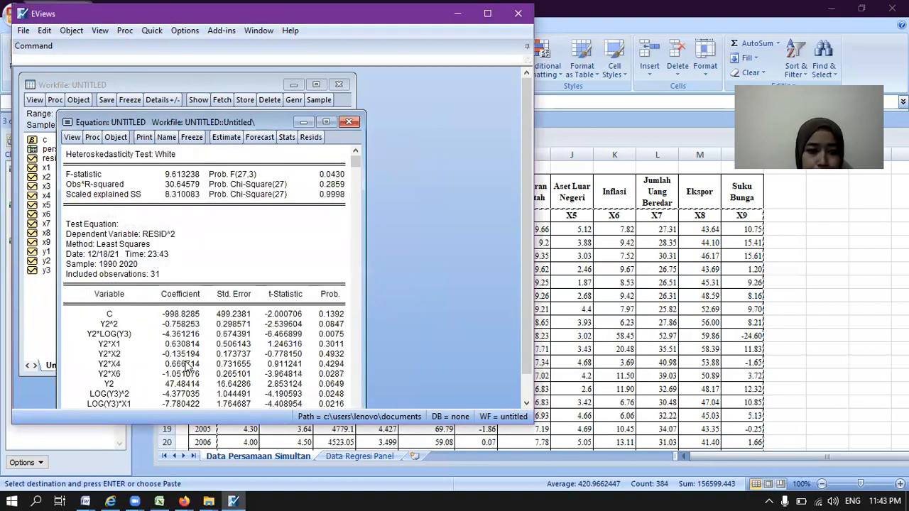
click(349, 123)
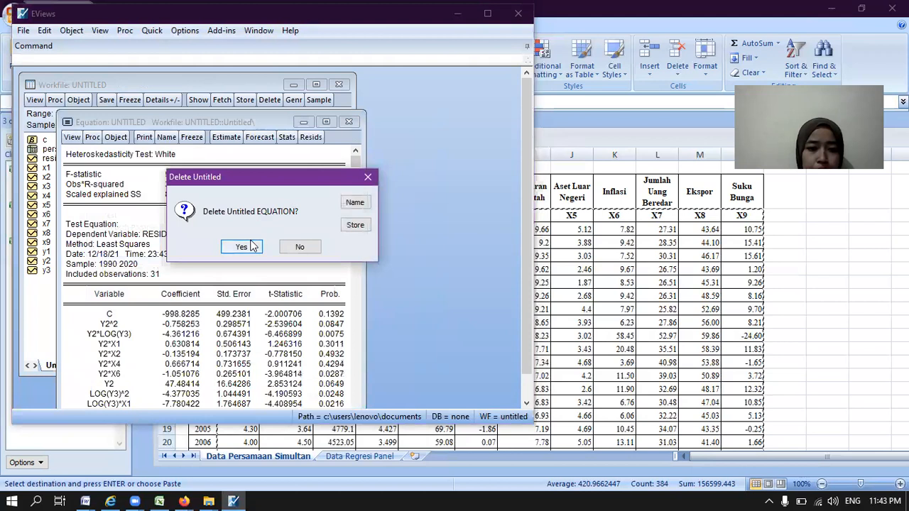
click(242, 247)
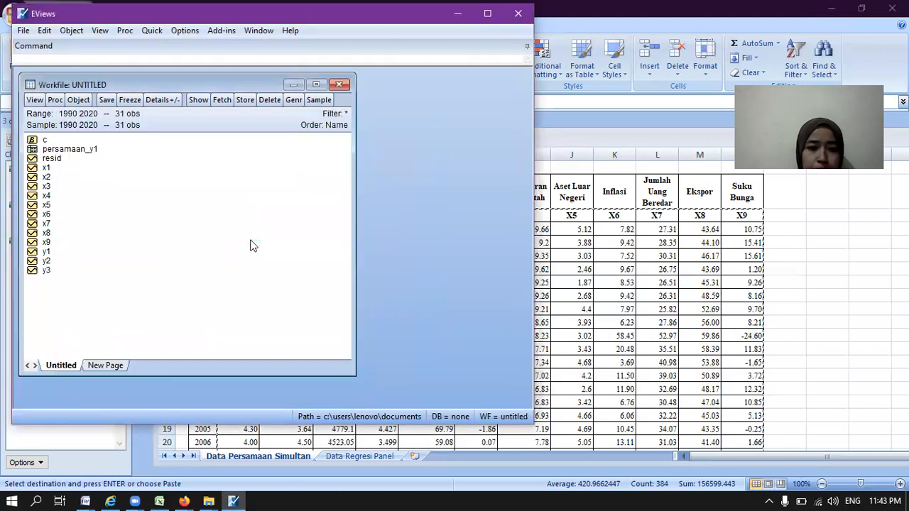
Step: Generate the correlation matrix for the series x1, x2, x4, x5 and x6, then close and delete the untitled group
click(150, 28)
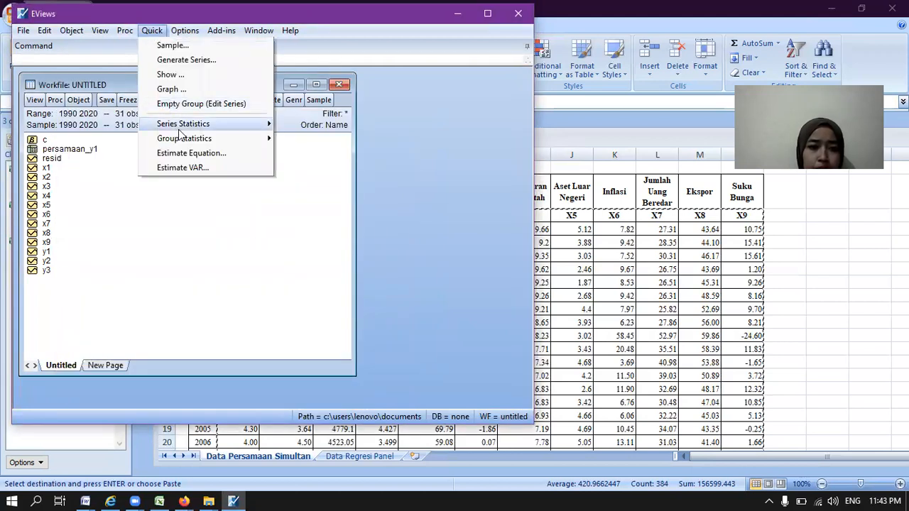
mouse_move(185, 139)
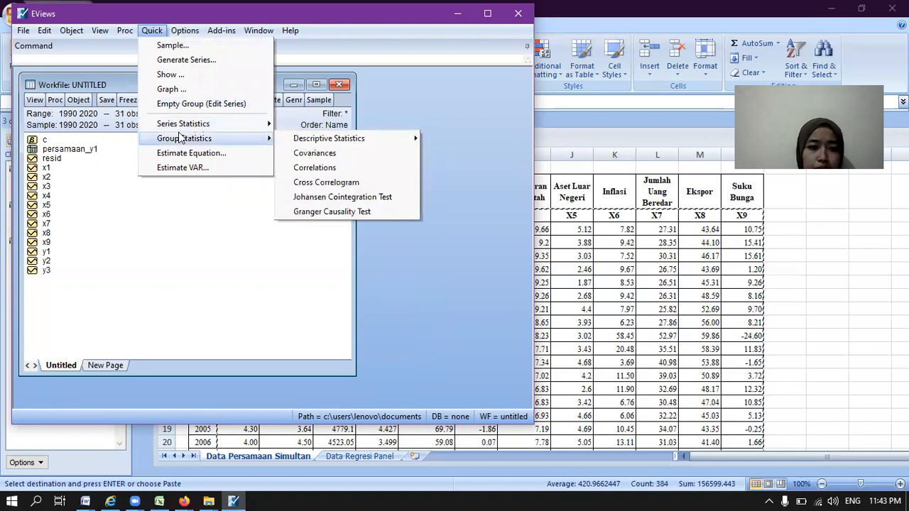
click(337, 170)
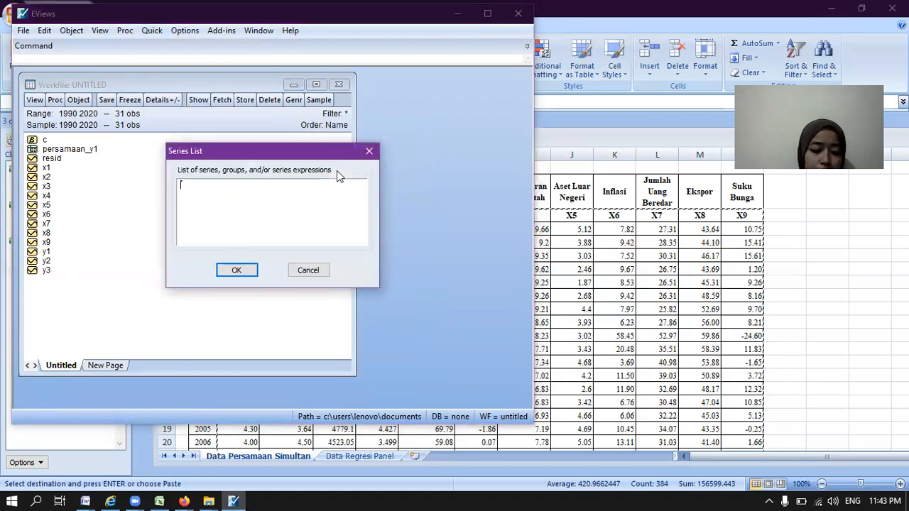
text(x1)
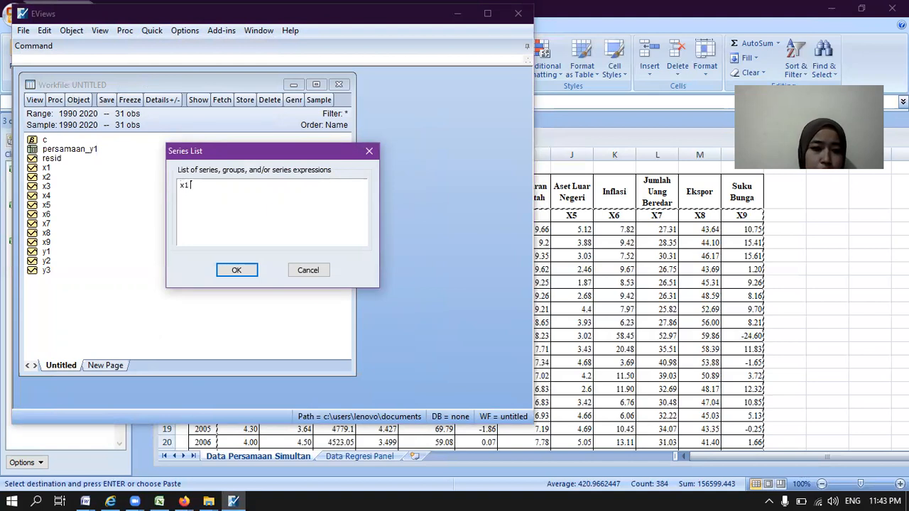
text( x2 4)
key(BackSpace)
text(x4)
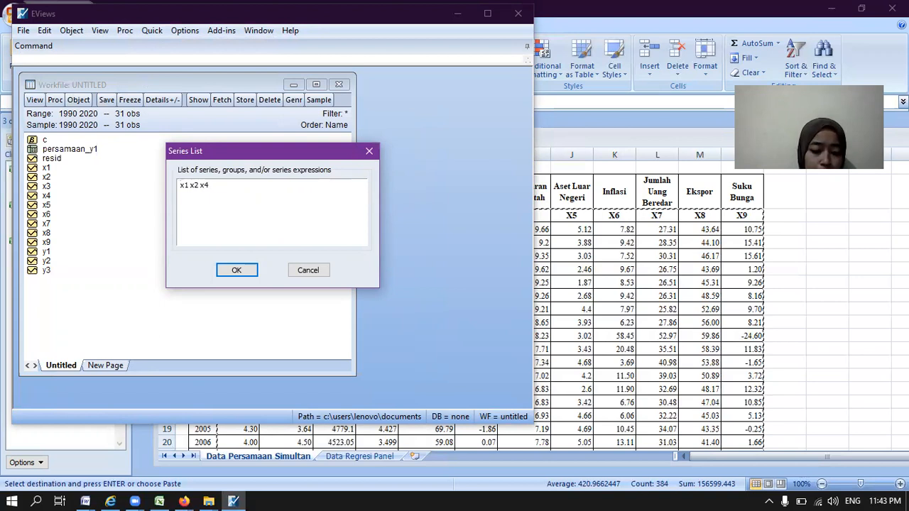
text( x5 x6)
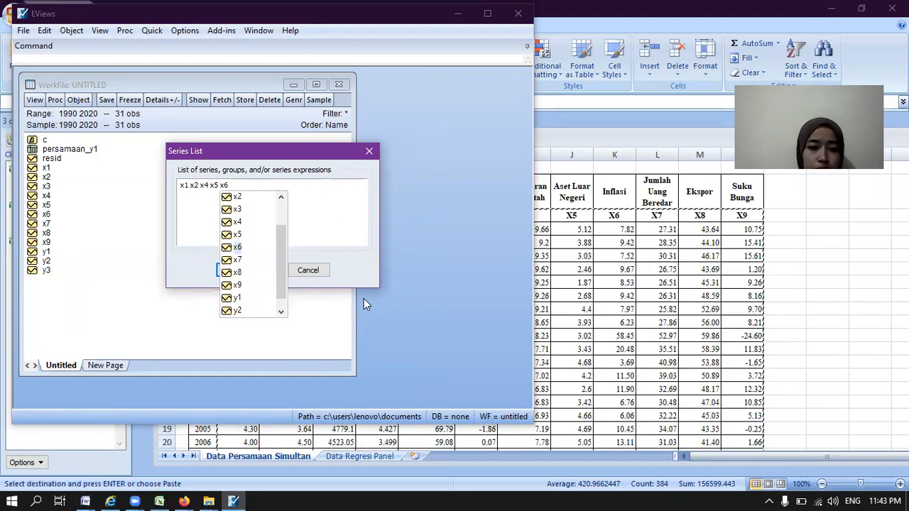
click(345, 239)
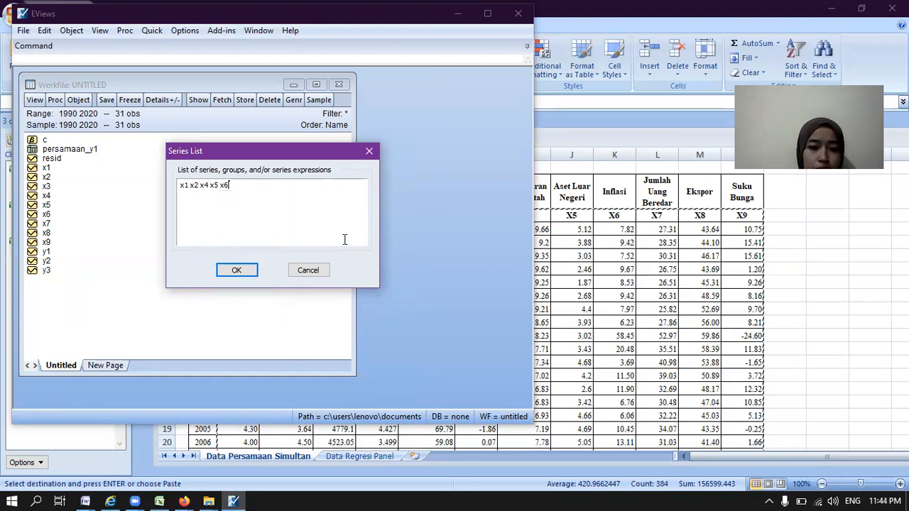
click(236, 271)
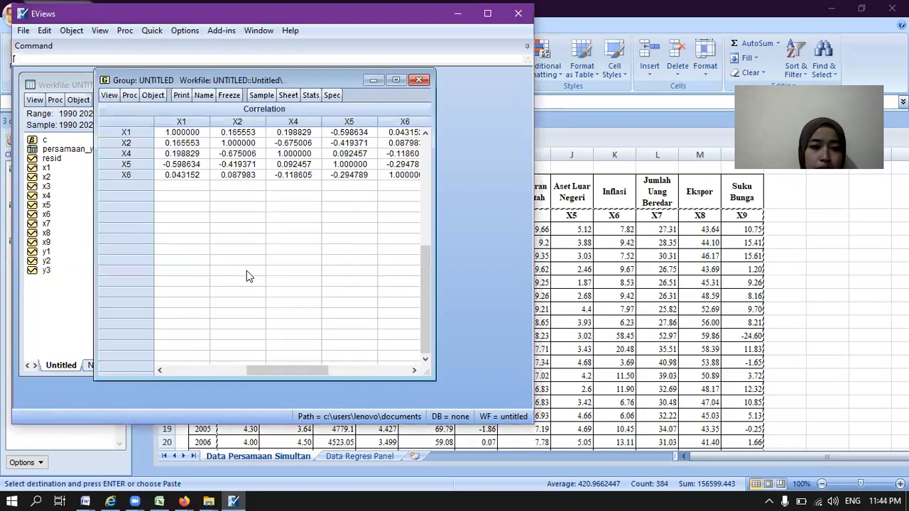
click(420, 79)
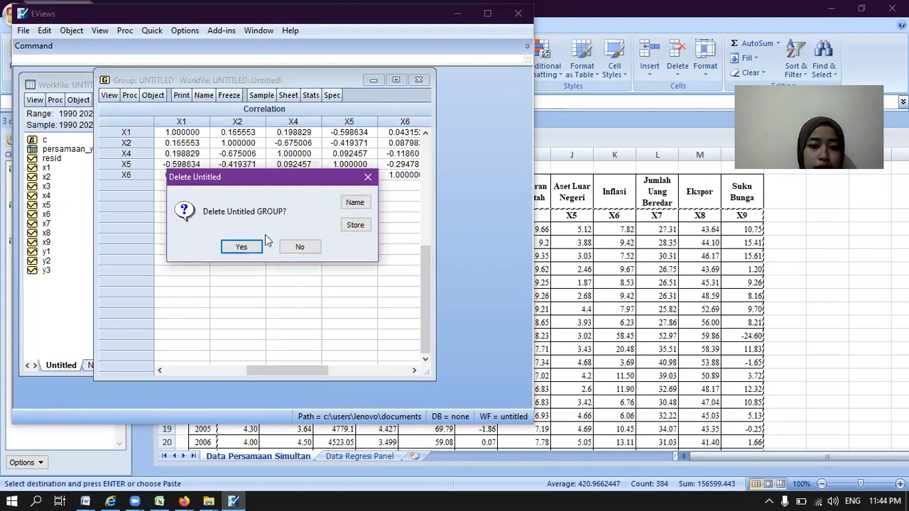
click(243, 247)
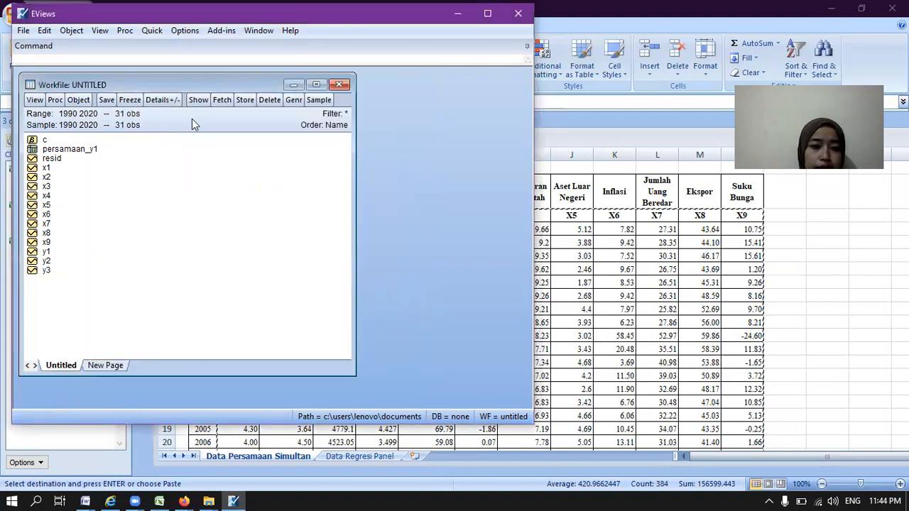
Step: Start a new equation estimation and specify it as y2 c y1 log(y3) x3 x4 x5 x6 x7
click(154, 31)
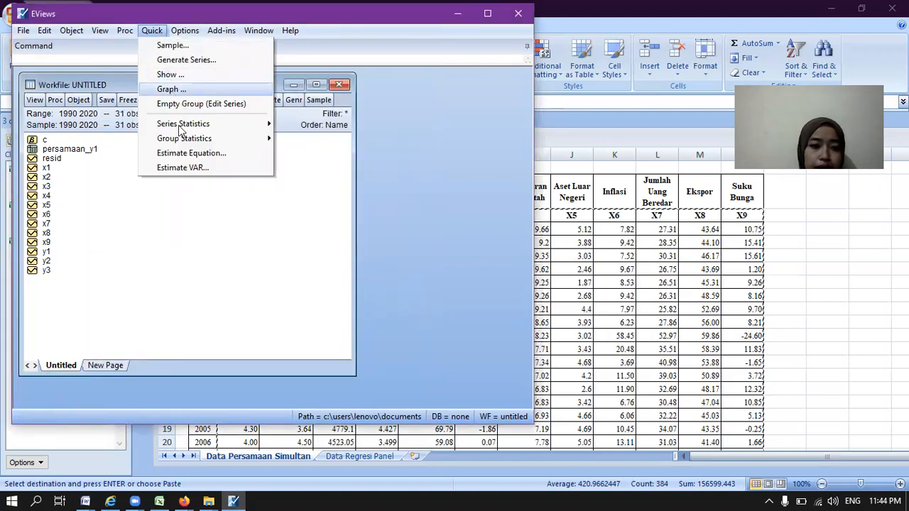
click(186, 151)
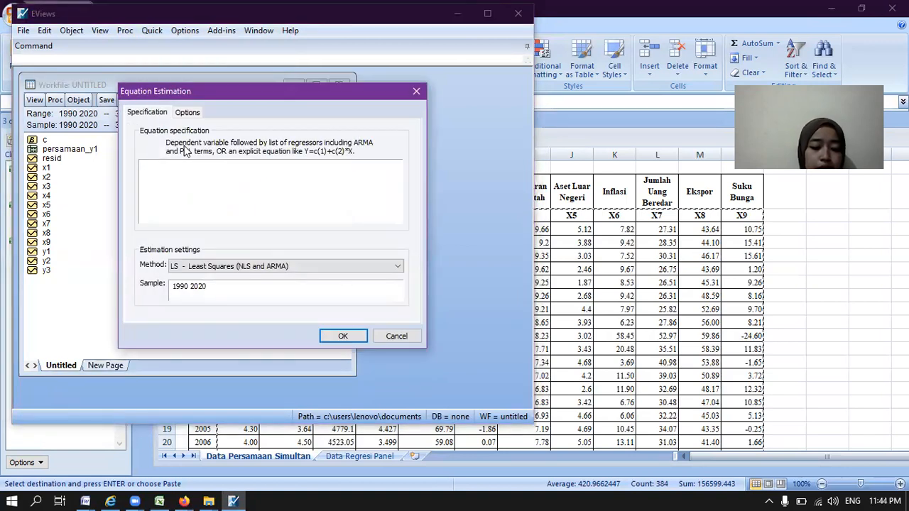
text(y2 c y1)
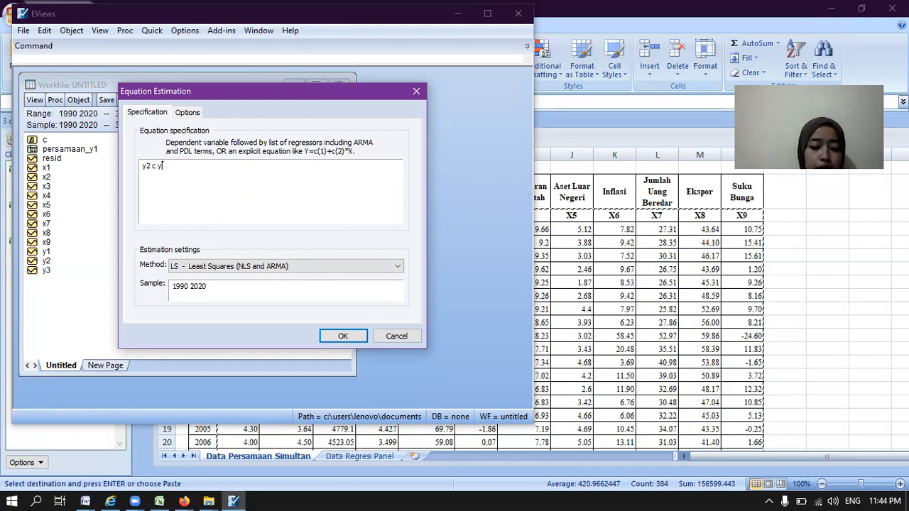
text( log(y3))
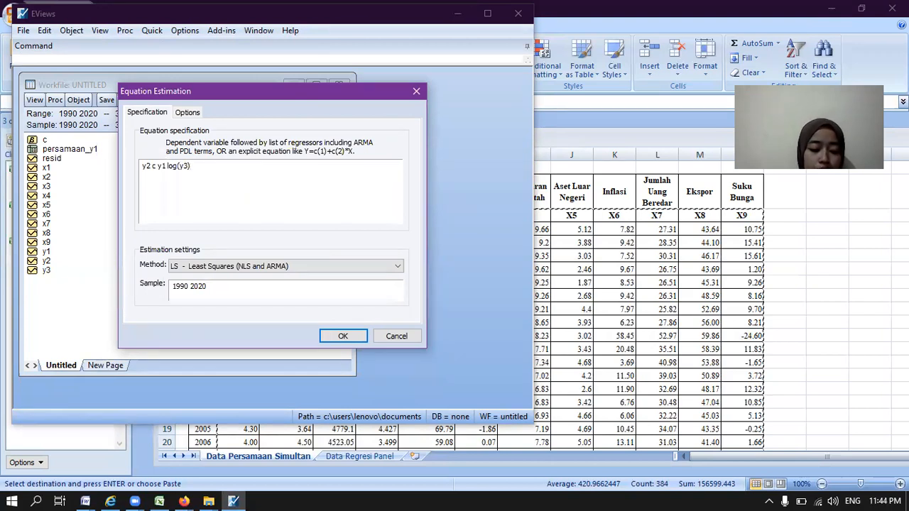
text( x3 )
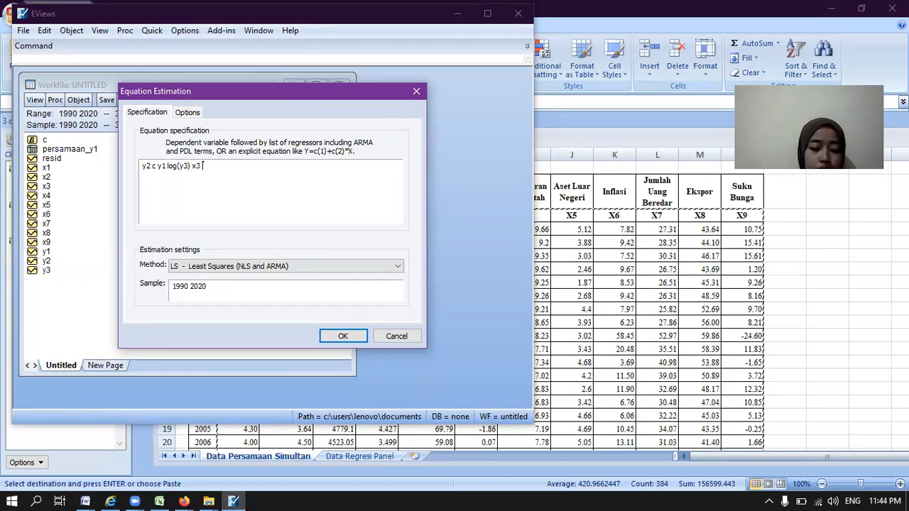
text(x4)
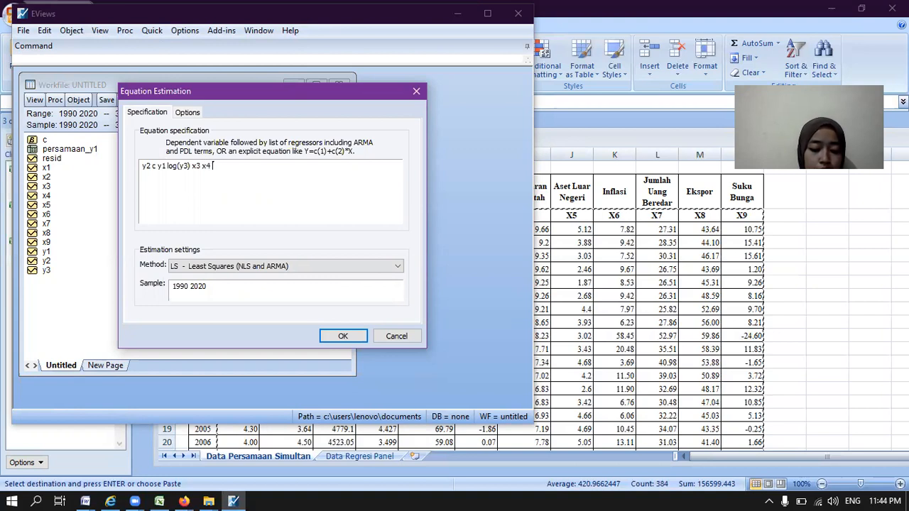
text( x5 x6 x7)
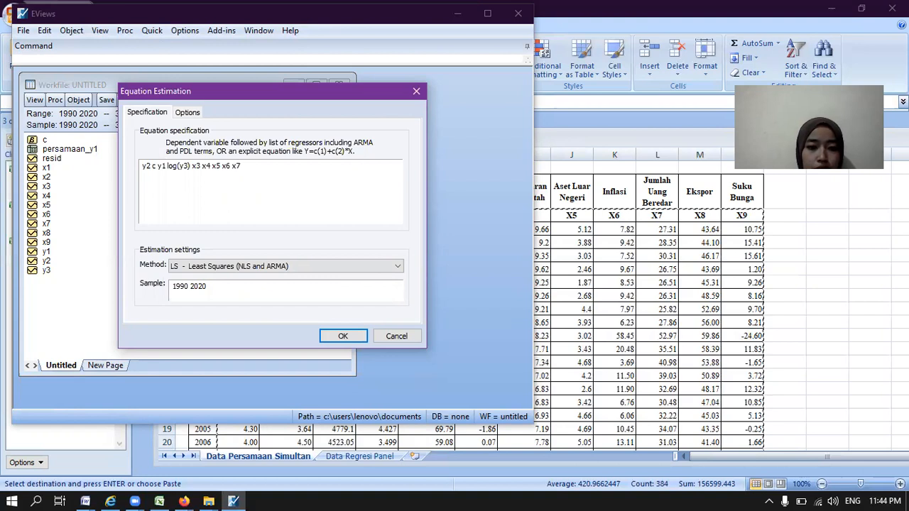
Step: Estimate the Y2 equation by TSLS - Two-Stage Least Squares with x1 x2 x3 x4 x5 x6 x7 x8 x9 as instruments
click(399, 266)
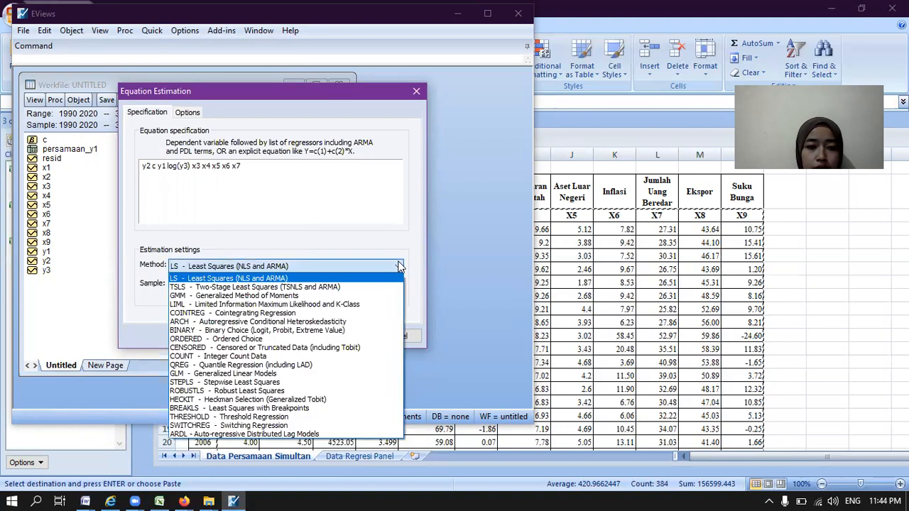
click(358, 287)
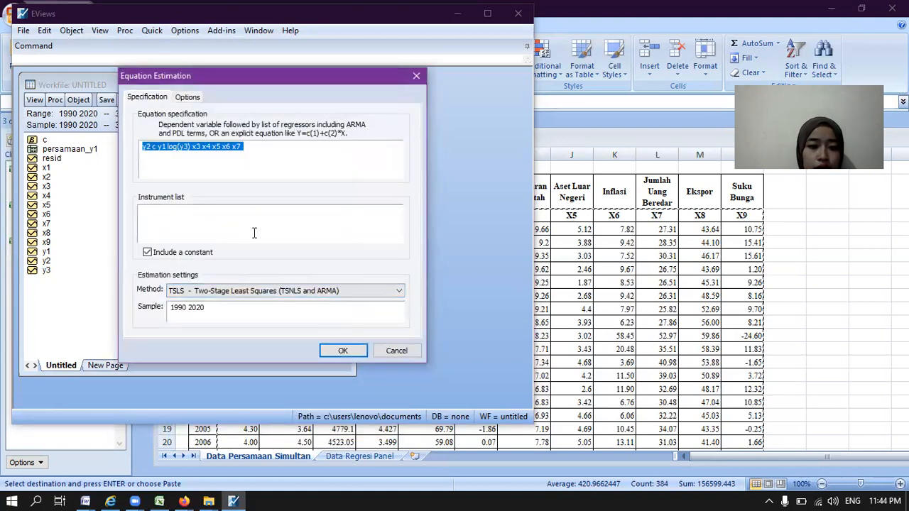
click(255, 233)
text(x1 x)
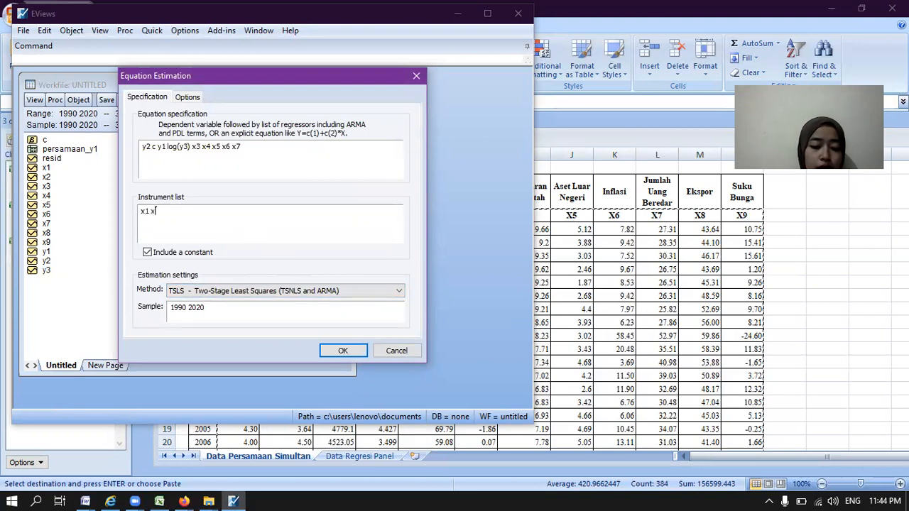
text(2 x2 x2)
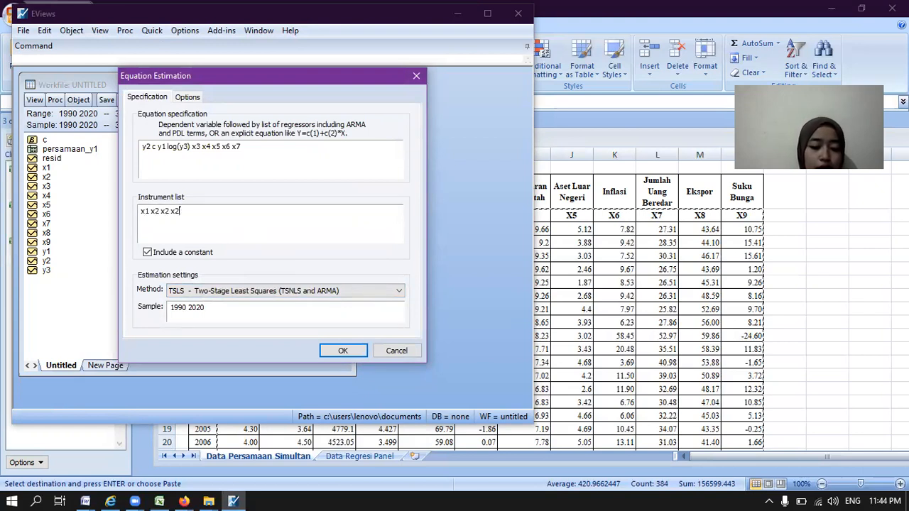
key(BackSpace)
key(BackSpace)
key(BackSpace)
key(BackSpace)
text(3 x4 x5 x6 x7 x8 x9)
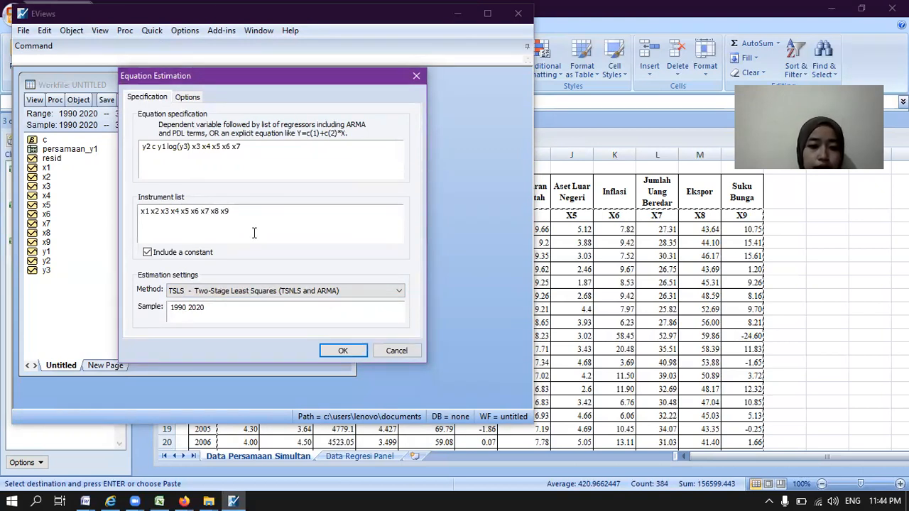
click(340, 351)
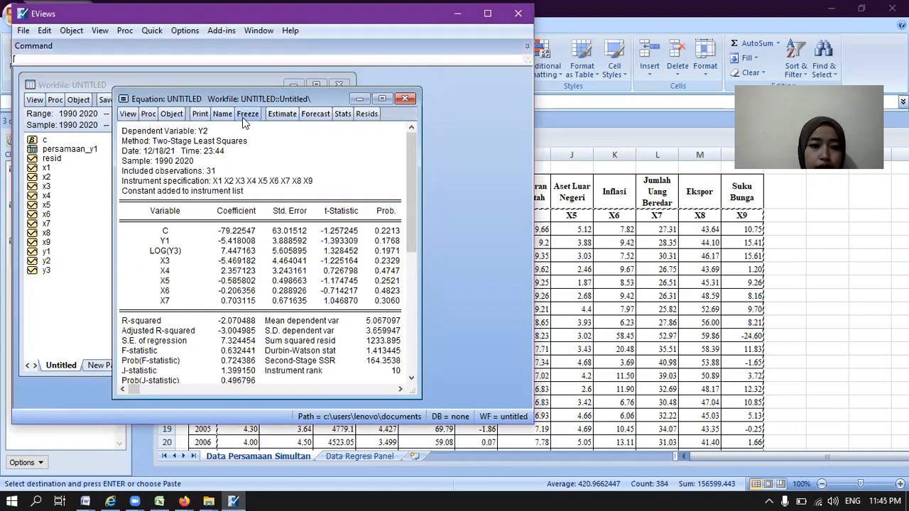
Step: Freeze the Y2 estimation output as a table, name it persamaan_2, and close the table window
click(244, 117)
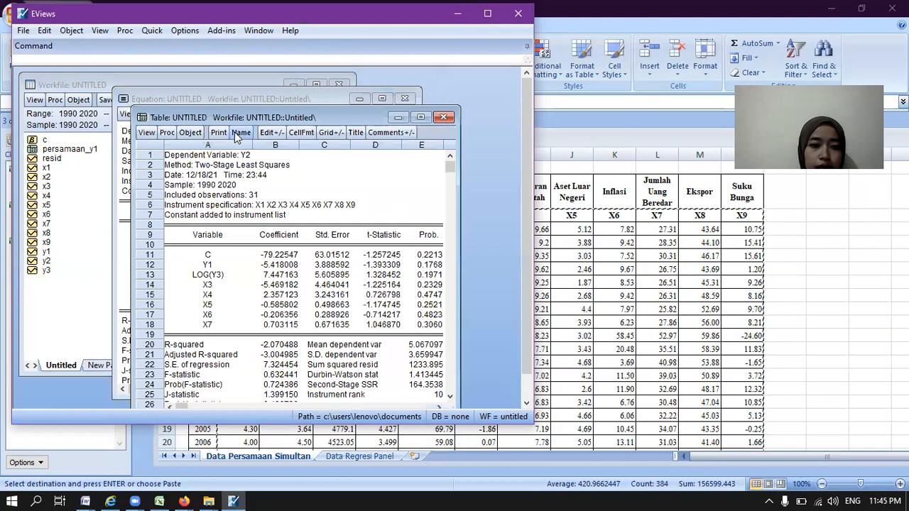
click(241, 132)
text(persamaan)
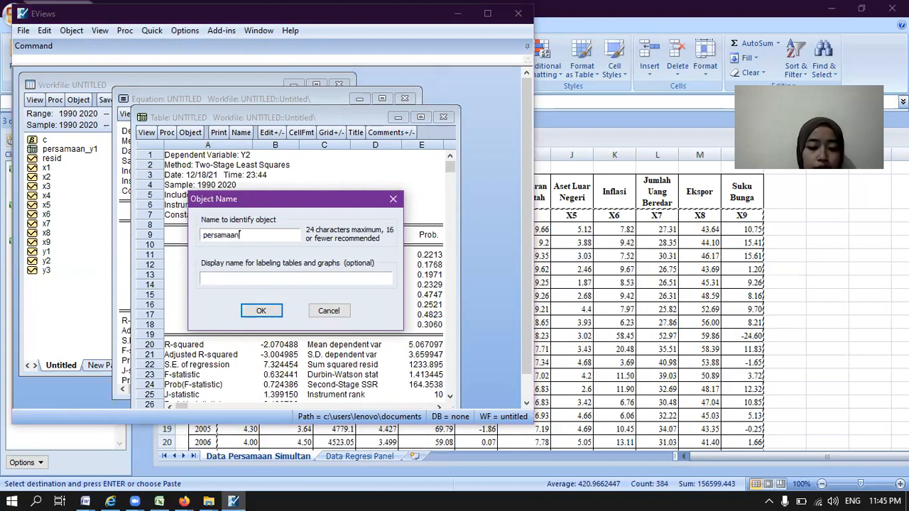
text(_2)
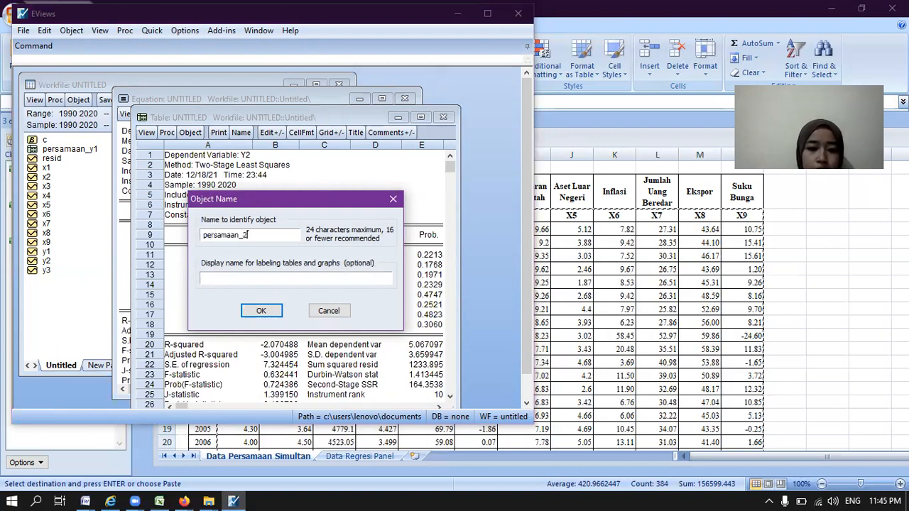
click(260, 311)
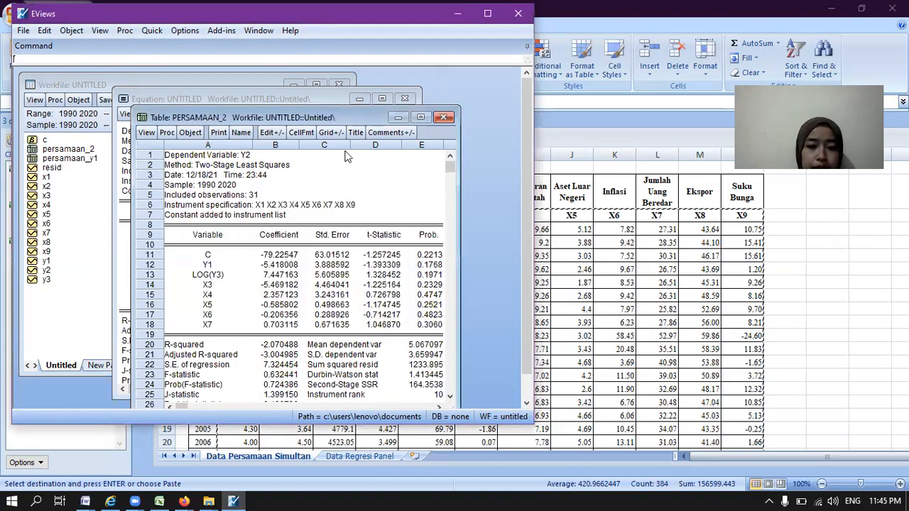
click(444, 118)
Step: Run the residual histogram normality test and the serial correlation LM test with 2 lags on the Y2 equation
click(128, 115)
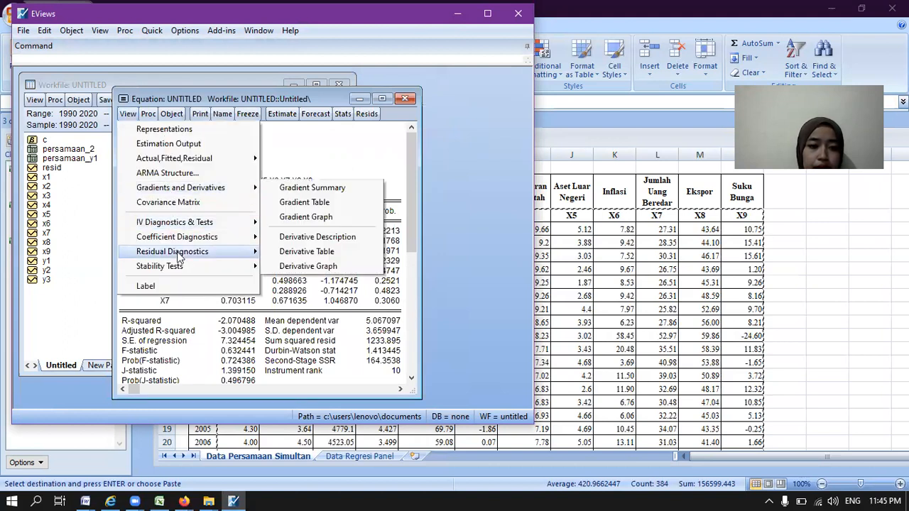
mouse_move(181, 258)
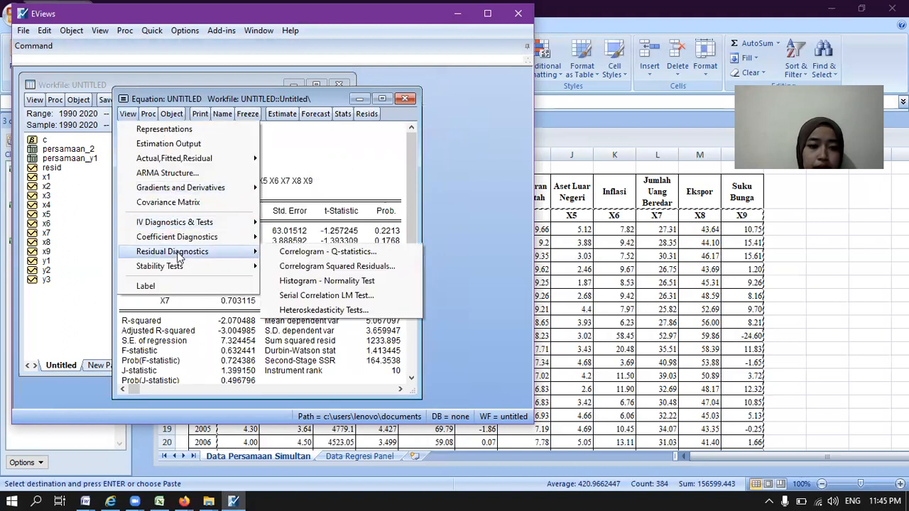
click(278, 282)
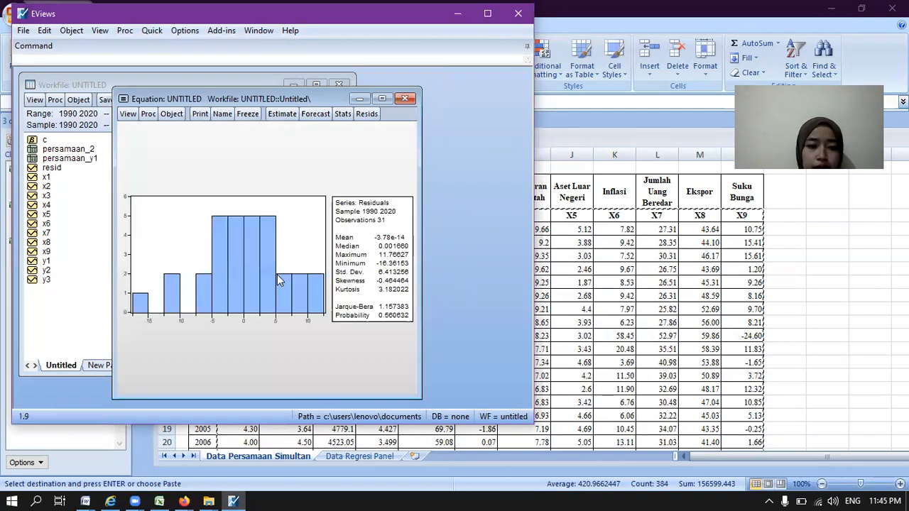
click(128, 115)
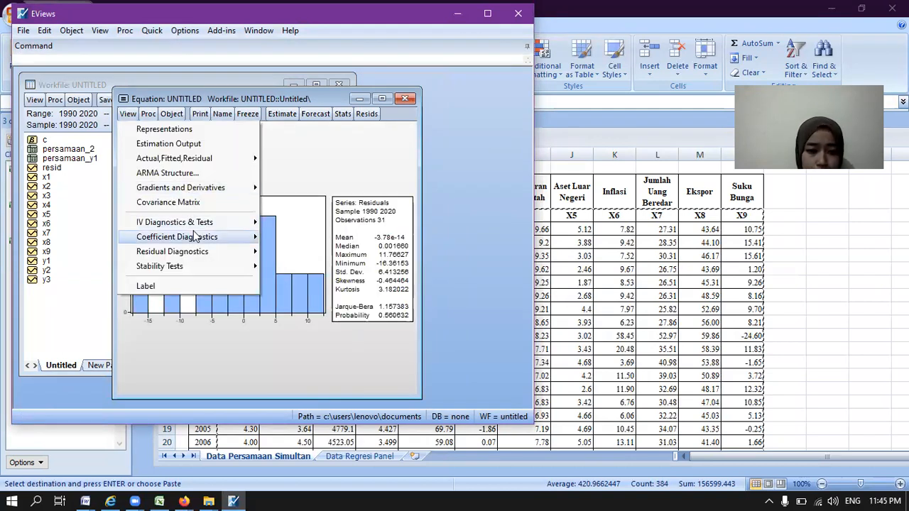
mouse_move(206, 251)
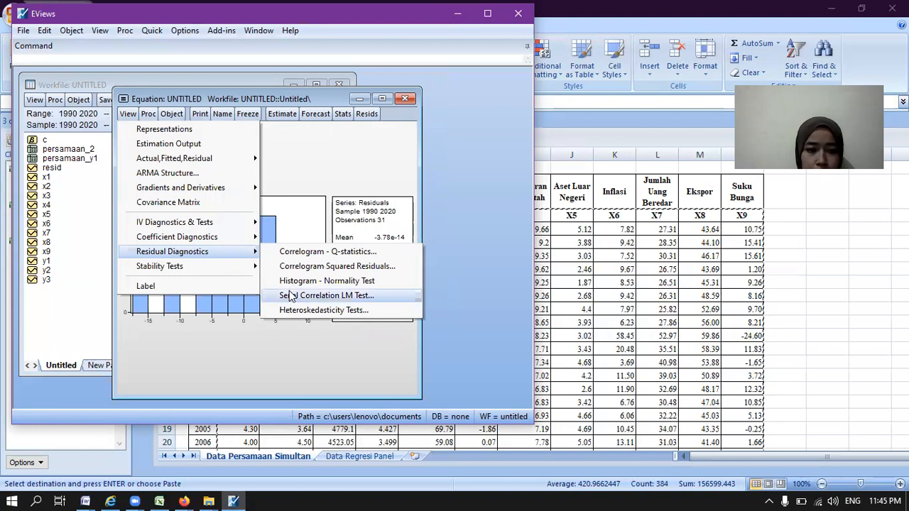
click(289, 294)
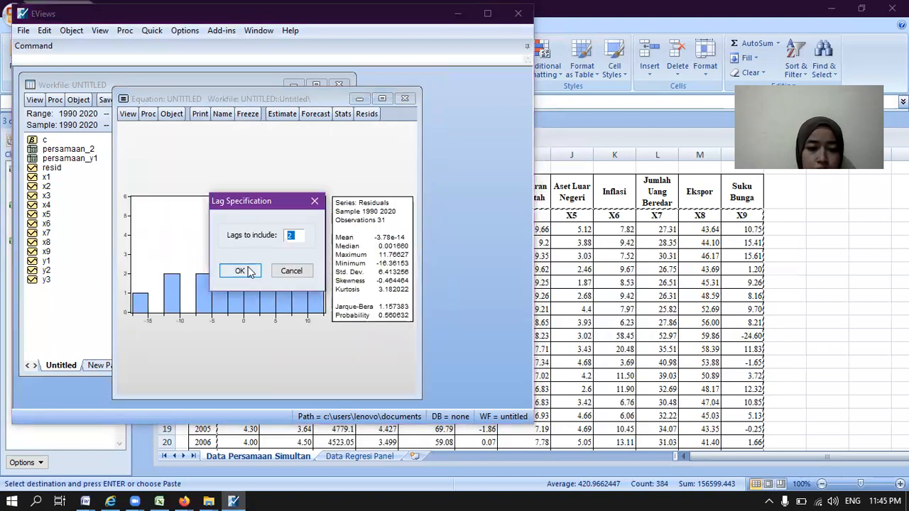
click(240, 272)
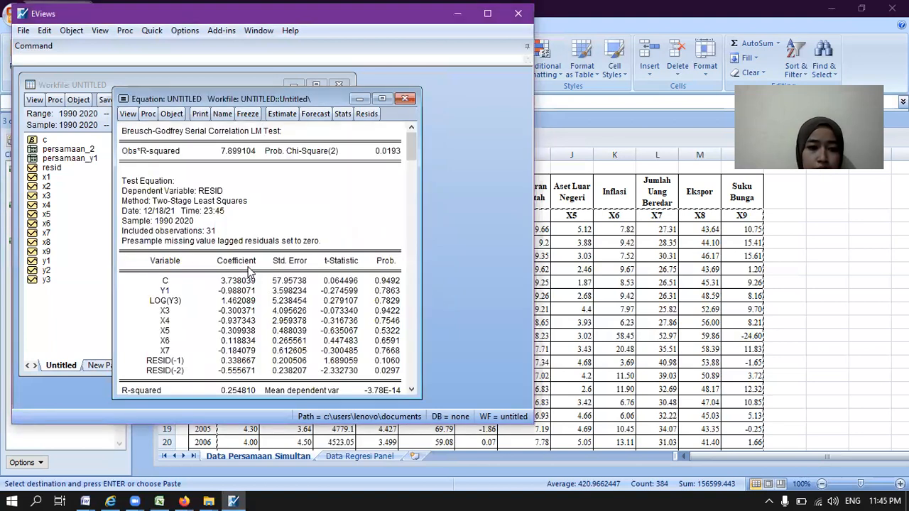
Step: Run the White heteroskedasticity test on the Y2 equation's residuals without White cross terms
click(128, 115)
mouse_move(206, 252)
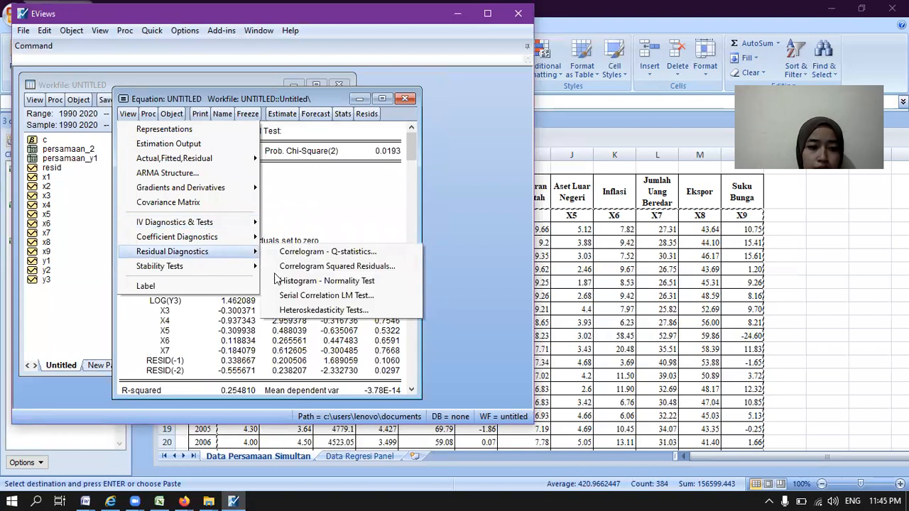
click(290, 309)
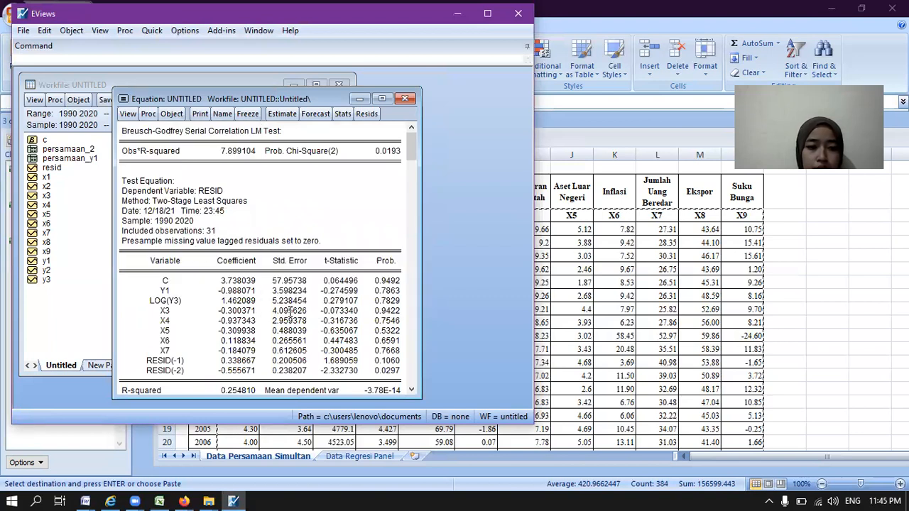
click(191, 216)
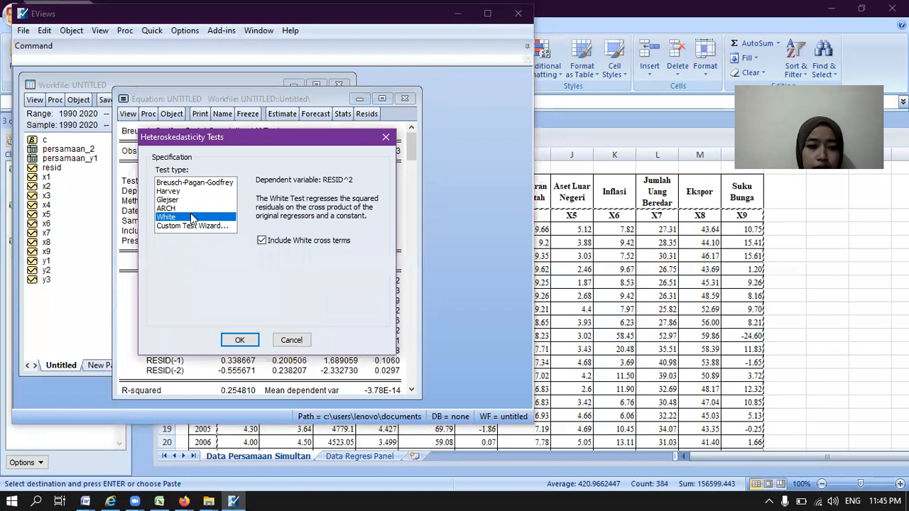
click(262, 241)
click(240, 340)
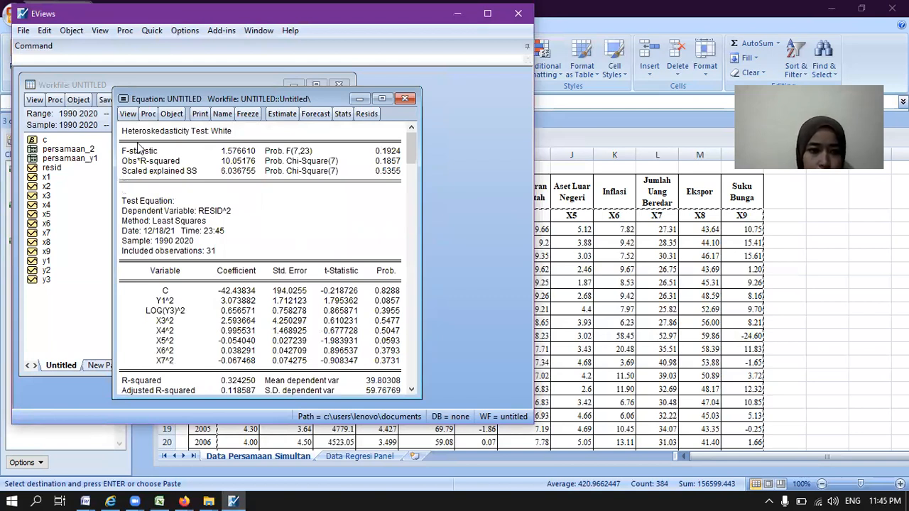
Step: Run the Breusch-Pagan-Godfrey heteroskedasticity test with the default regressors, then close and delete the untitled Y2 equation
click(134, 118)
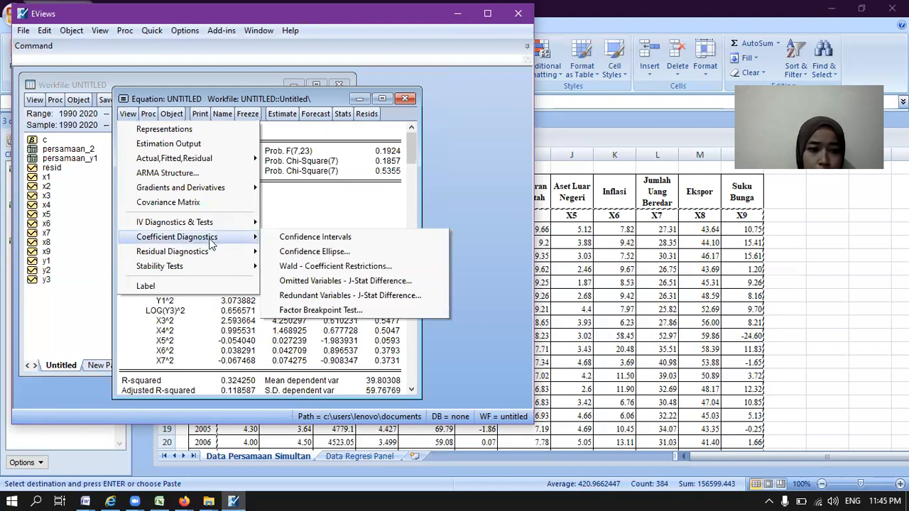
mouse_move(214, 252)
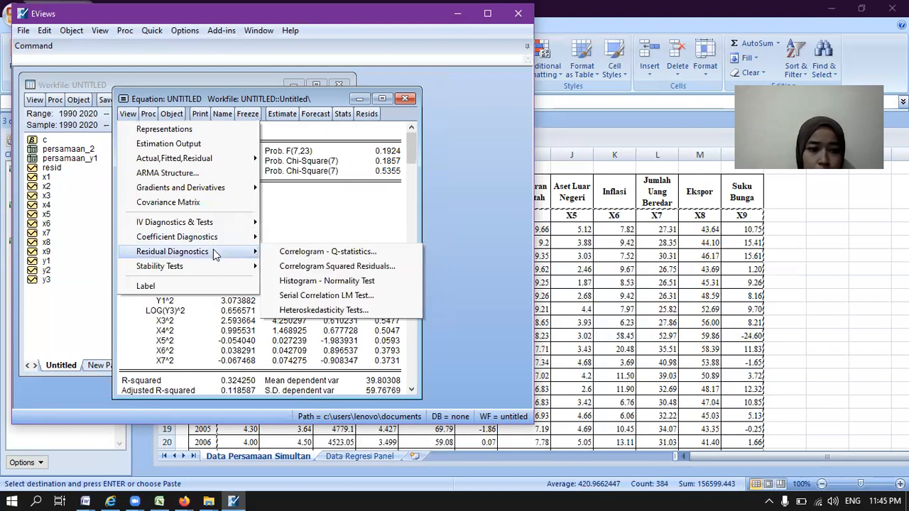
click(309, 311)
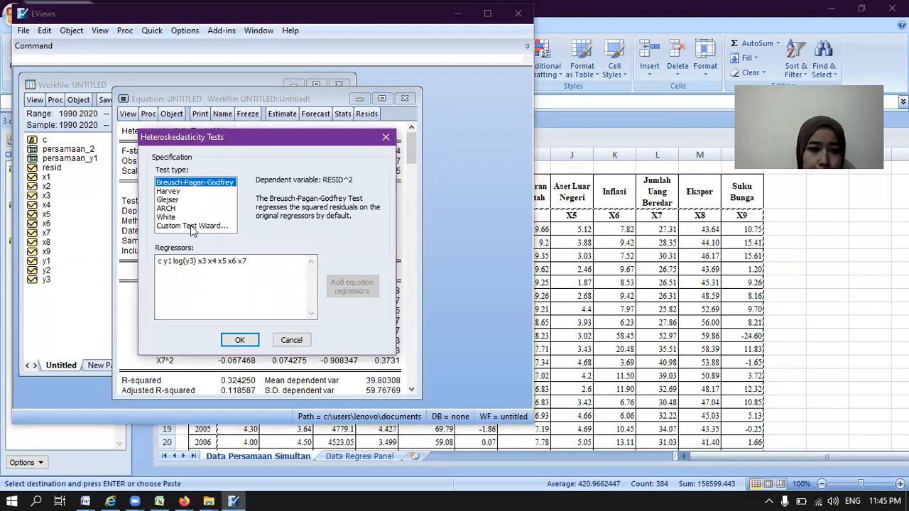
click(240, 341)
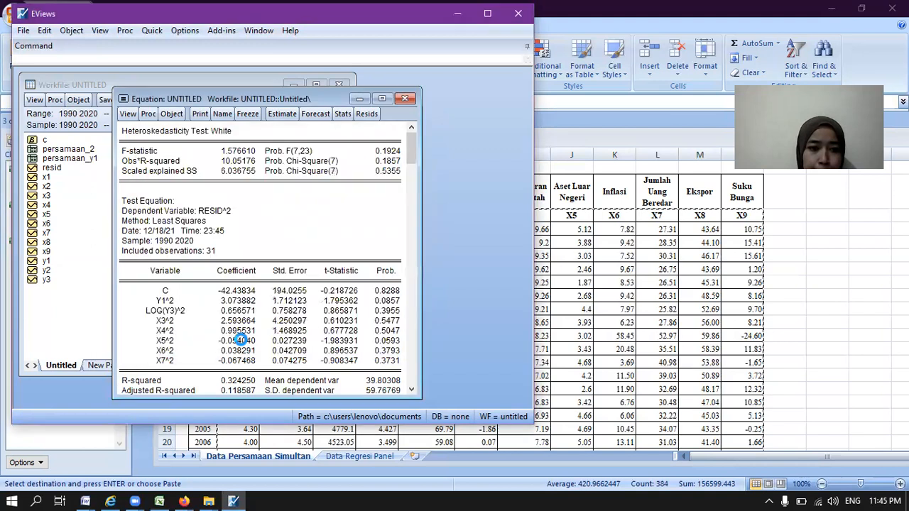
click(404, 99)
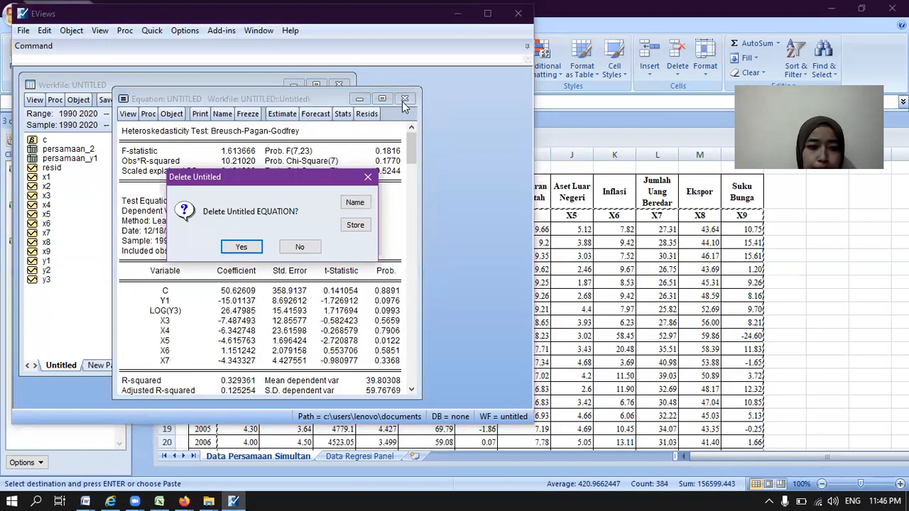
click(240, 248)
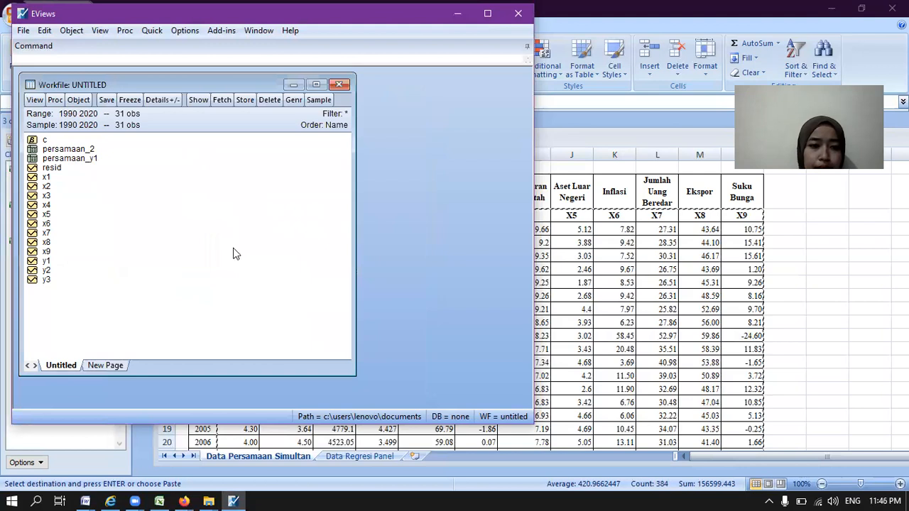
Step: Generate the correlation matrix for the series x3, x4, x5, x6 and x7, then close and delete the untitled group
click(152, 30)
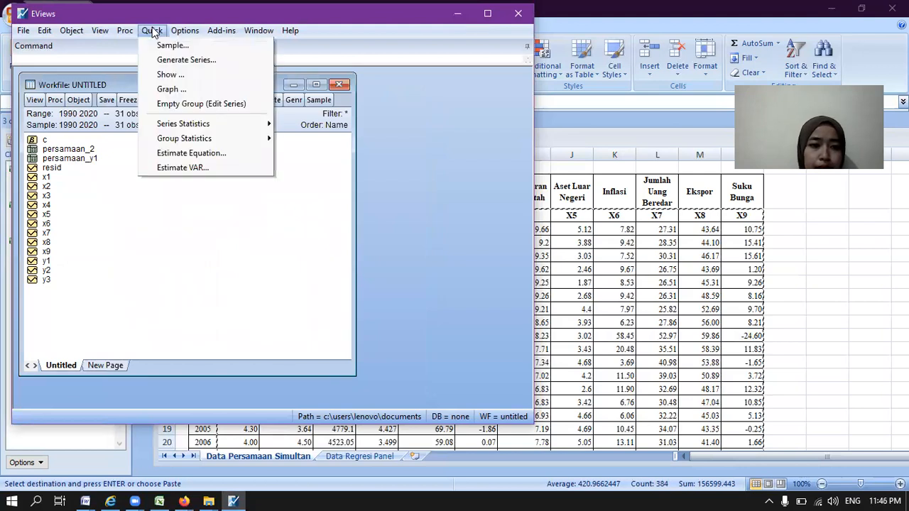
mouse_move(200, 144)
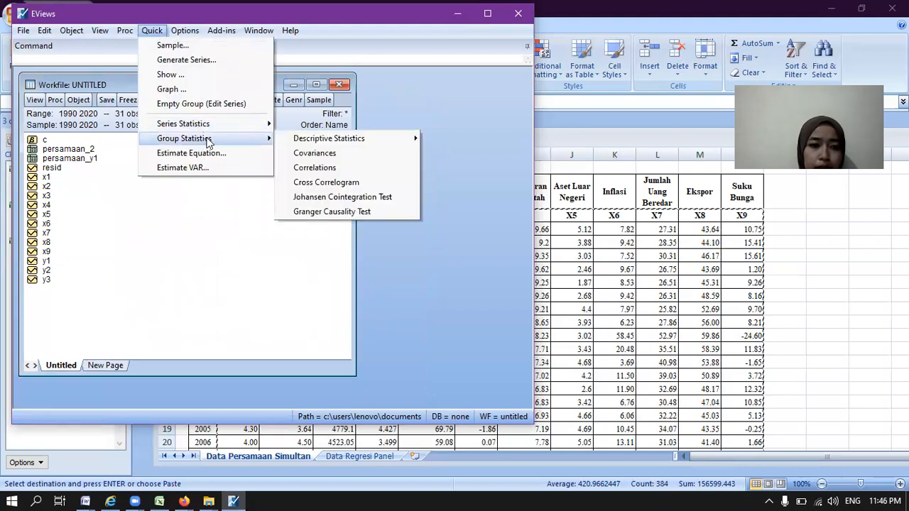
click(309, 168)
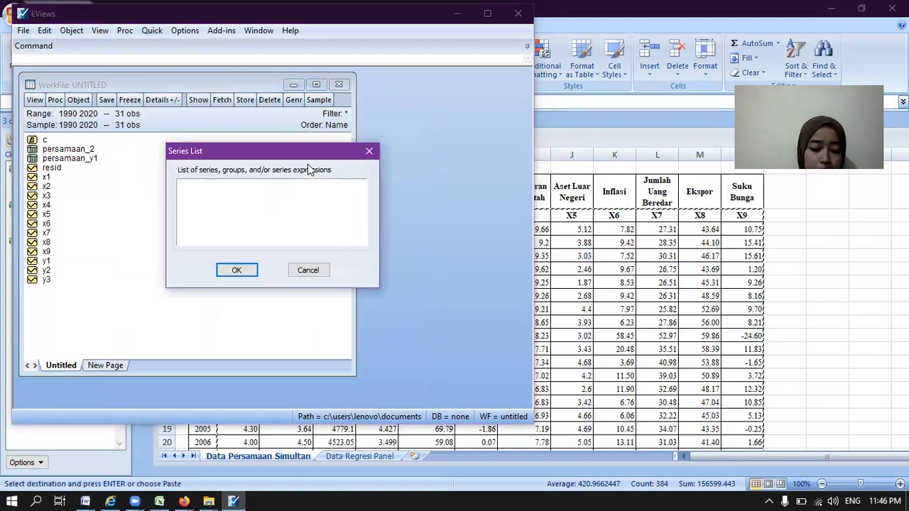
text(x)
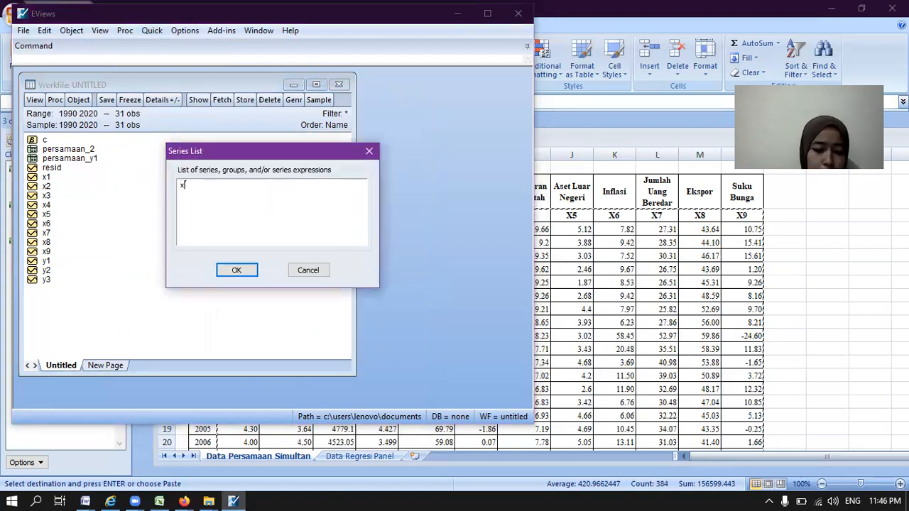
text(3 x4 x5 x6)
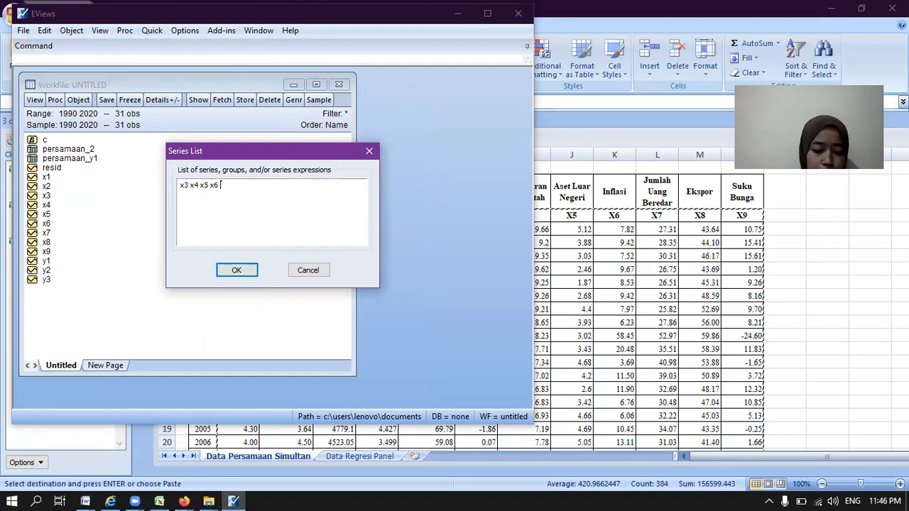
text( x)
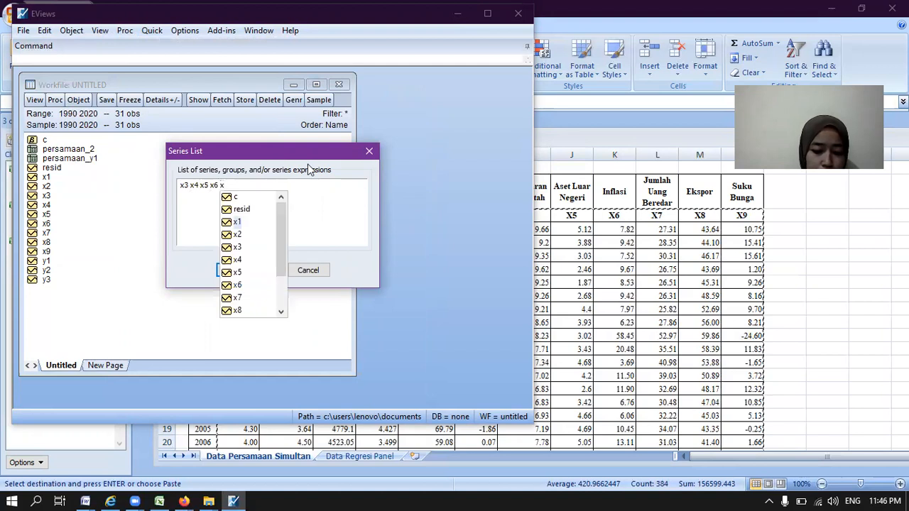
text(7)
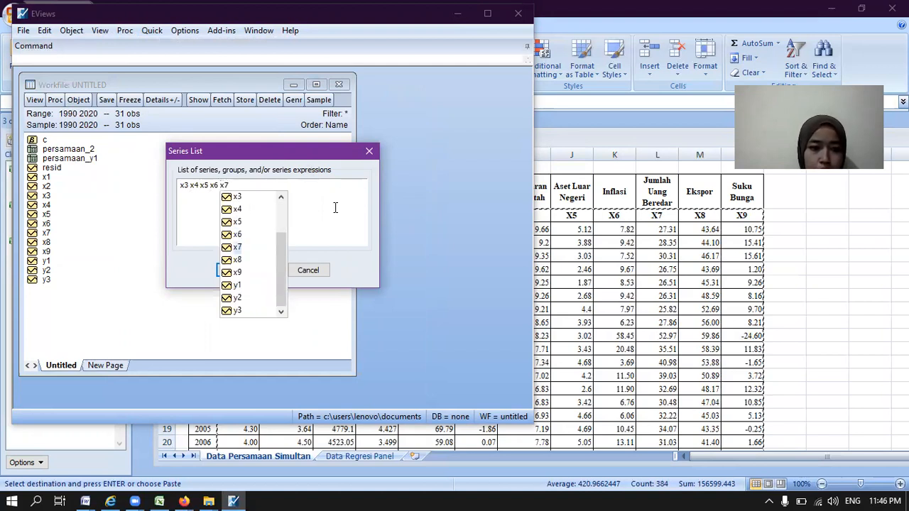
click(244, 271)
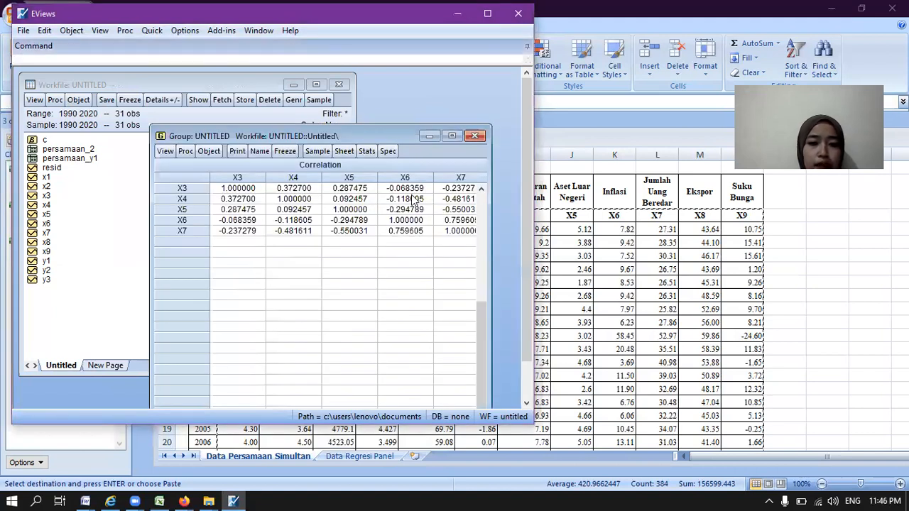
click(475, 137)
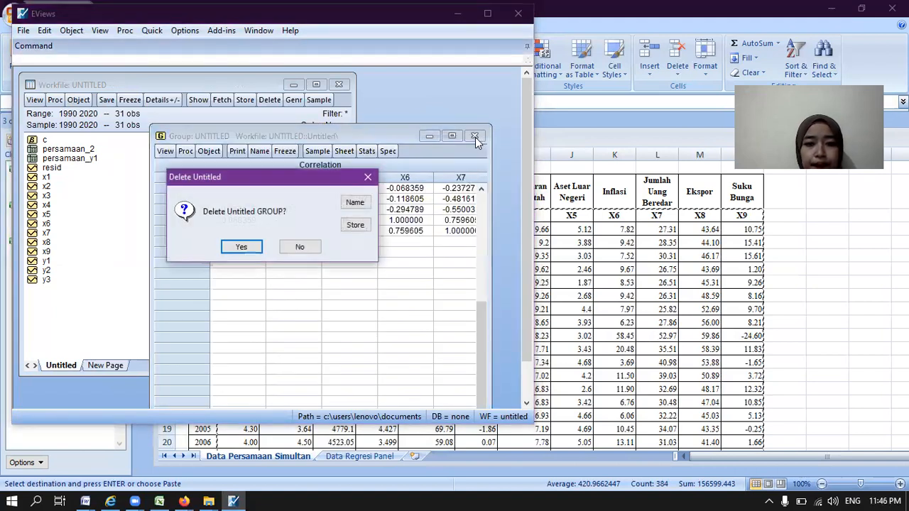
click(242, 247)
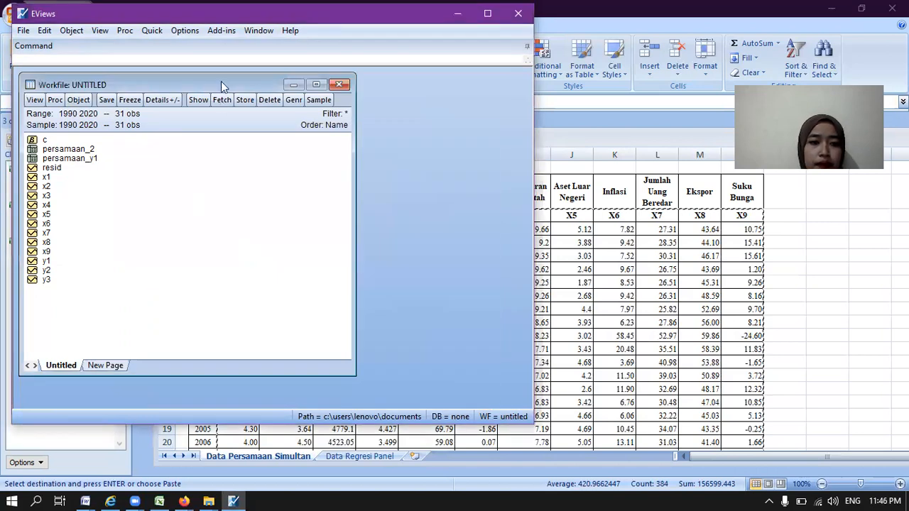
Step: Start a new equation estimation and specify it as log(y3) c y1 y2 x4 x5 x6 x8 x9
click(156, 33)
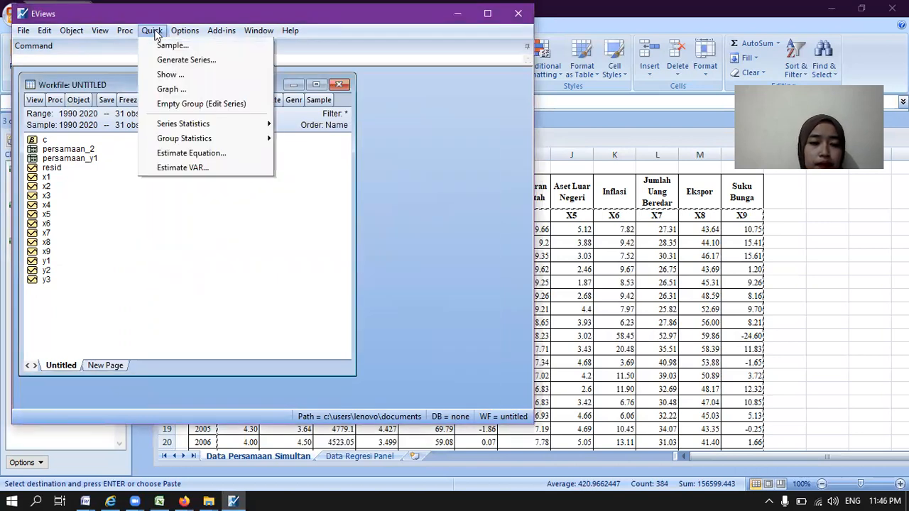
mouse_move(197, 140)
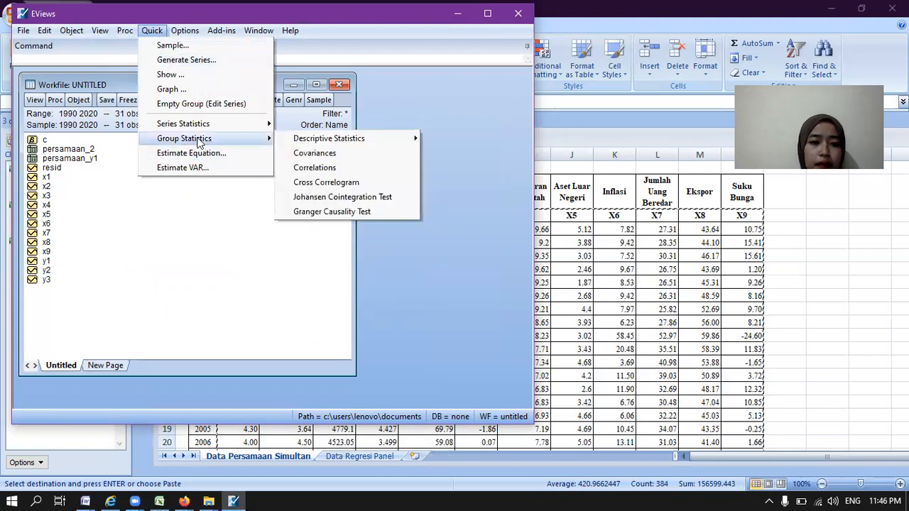
click(200, 155)
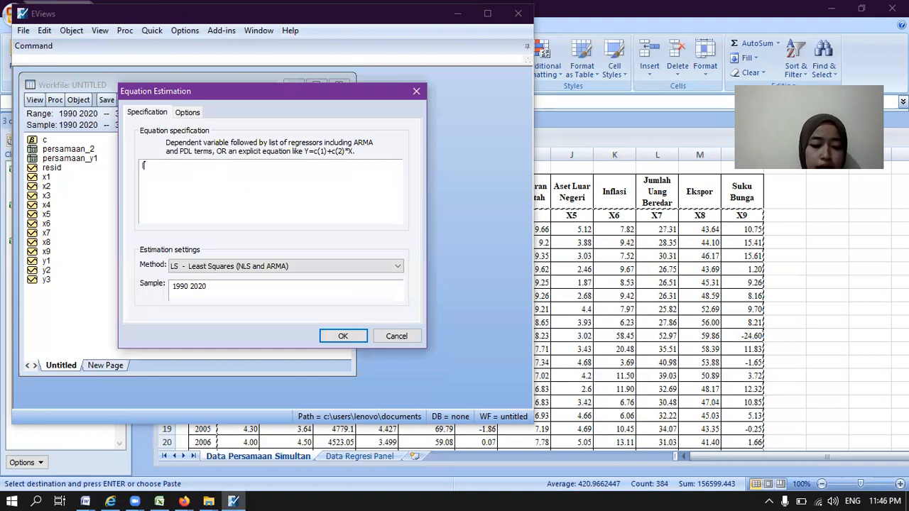
text(log(y3)
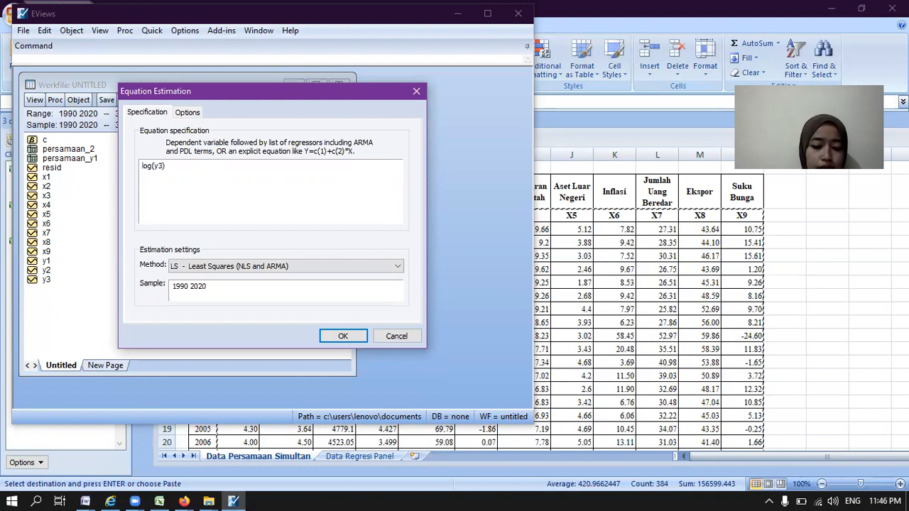
text() c y1)
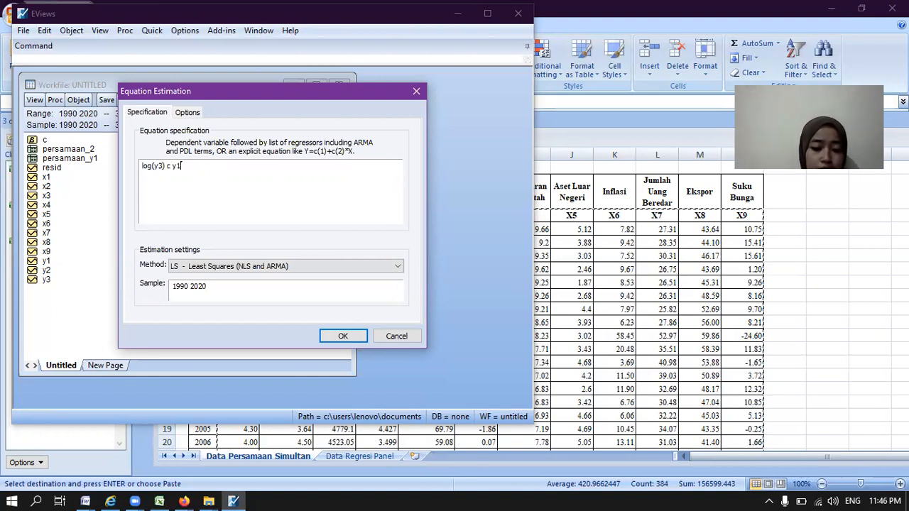
text( y2)
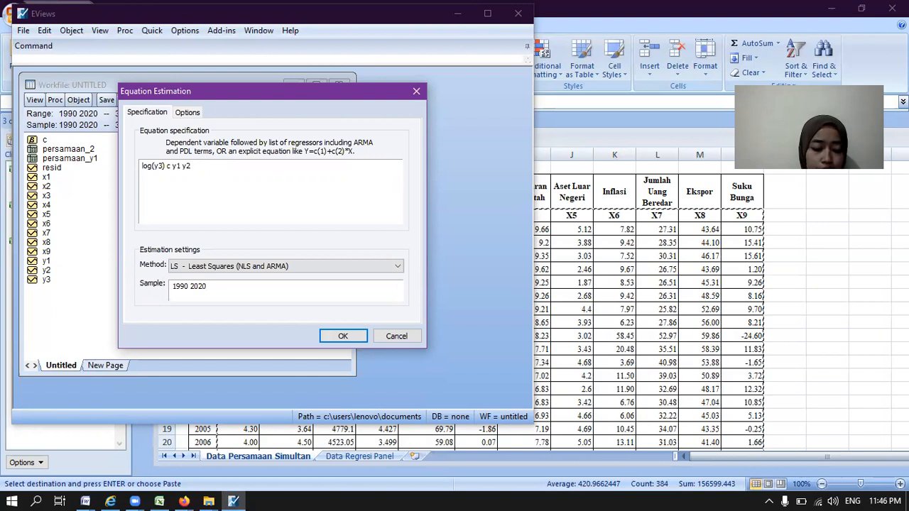
text( x4 x5 x6)
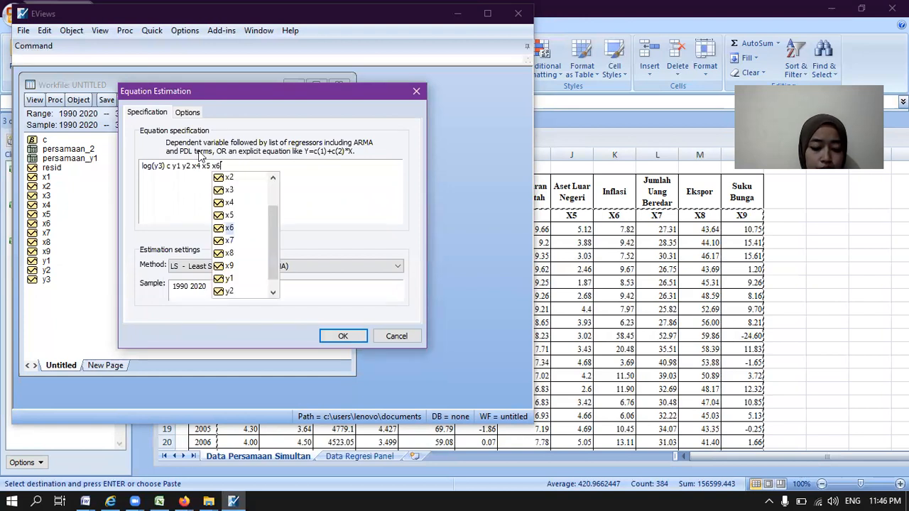
text( x8 x9)
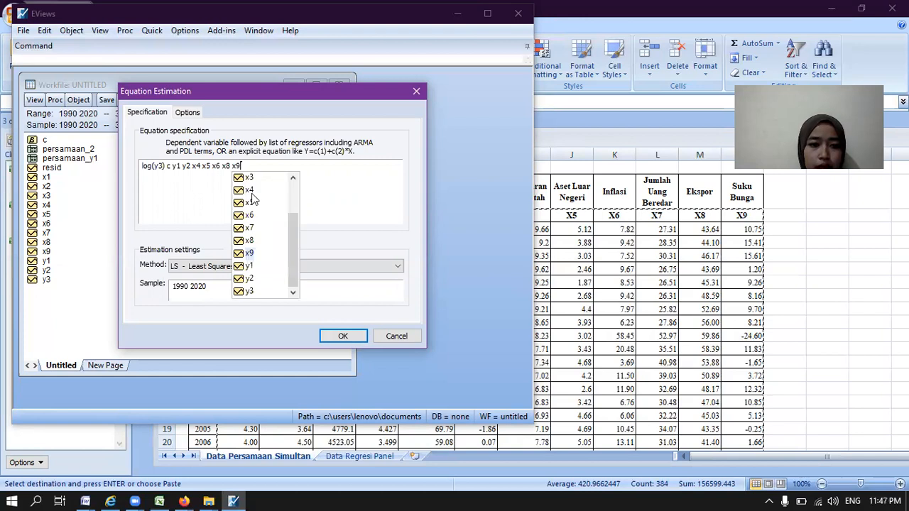
Step: Estimate the log(y3) equation by TSLS - Two-Stage Least Squares with the instruments x1 x2 x3 x4 x5 x6 x7 x8 x9
click(398, 267)
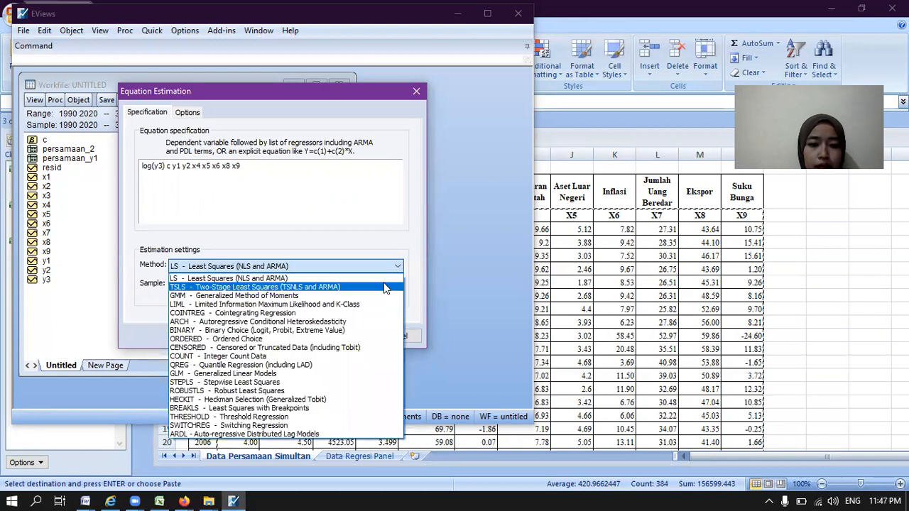
click(384, 287)
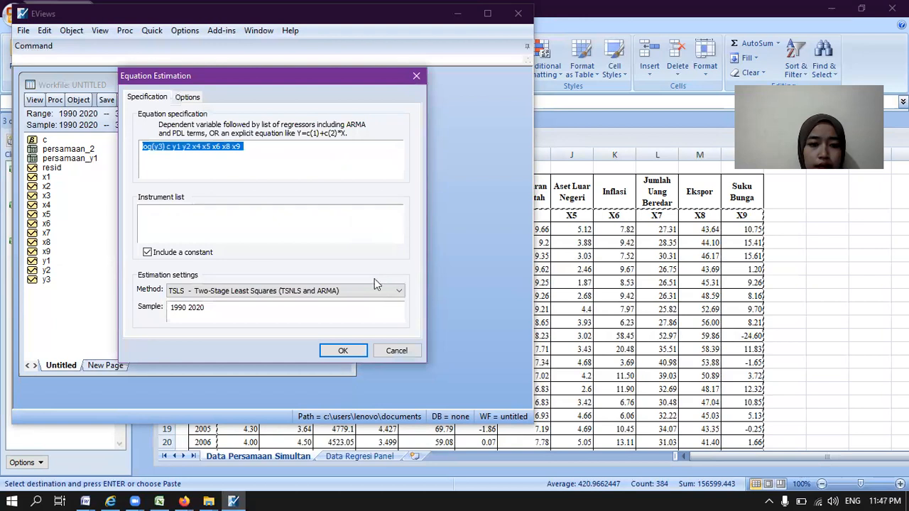
click(177, 220)
text(x1)
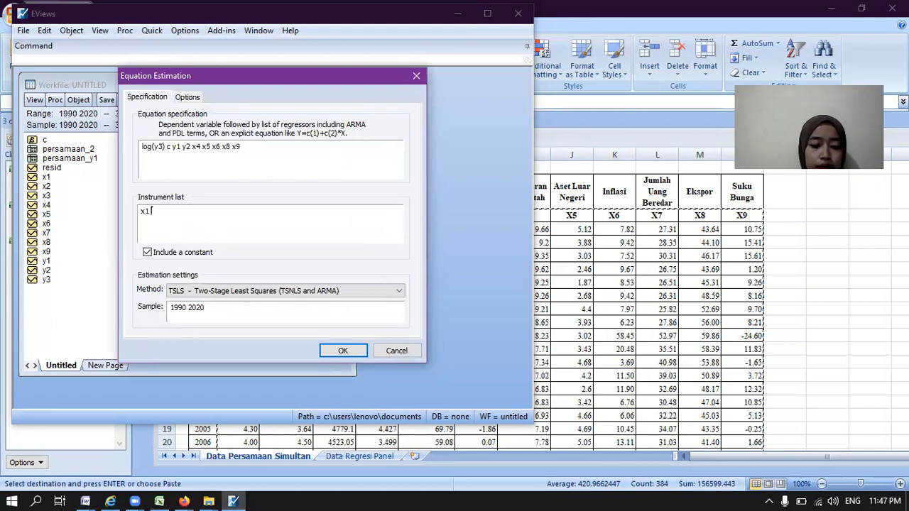
text( x2 x3 x4 x5 x6 x7 x8 x9)
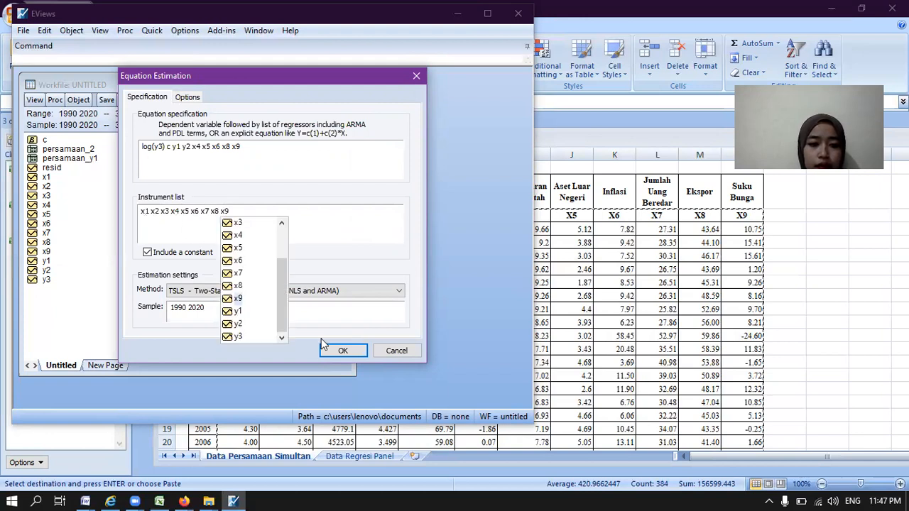
click(339, 351)
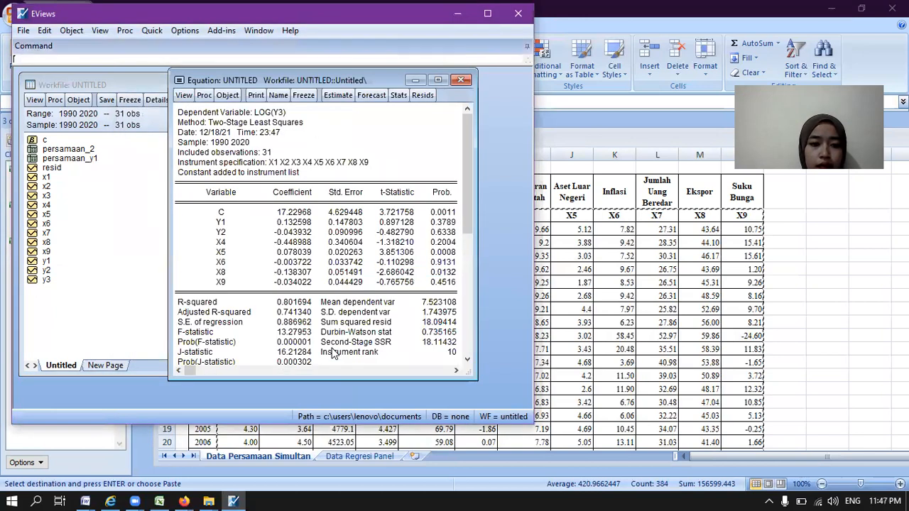
Step: Freeze the log(Y3) estimation output as a table and name it persamaan_3
click(303, 95)
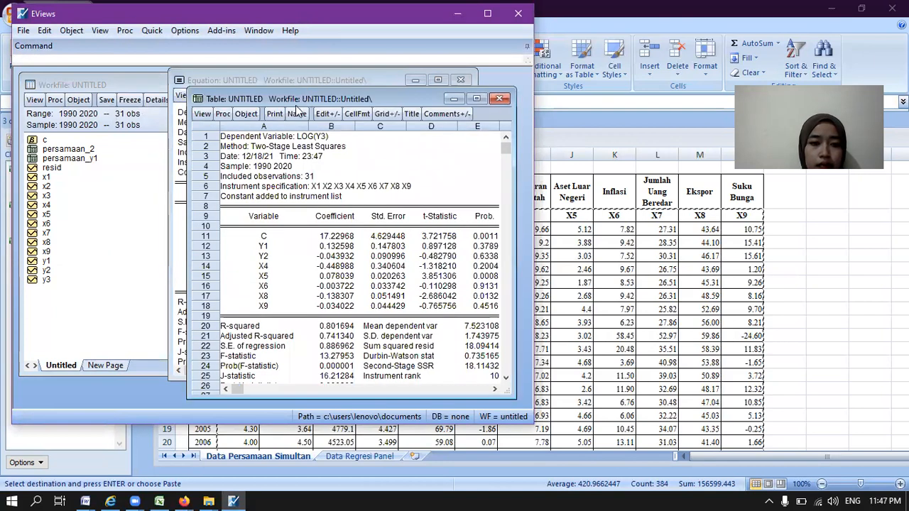
click(297, 113)
key(BackSpace)
text(per)
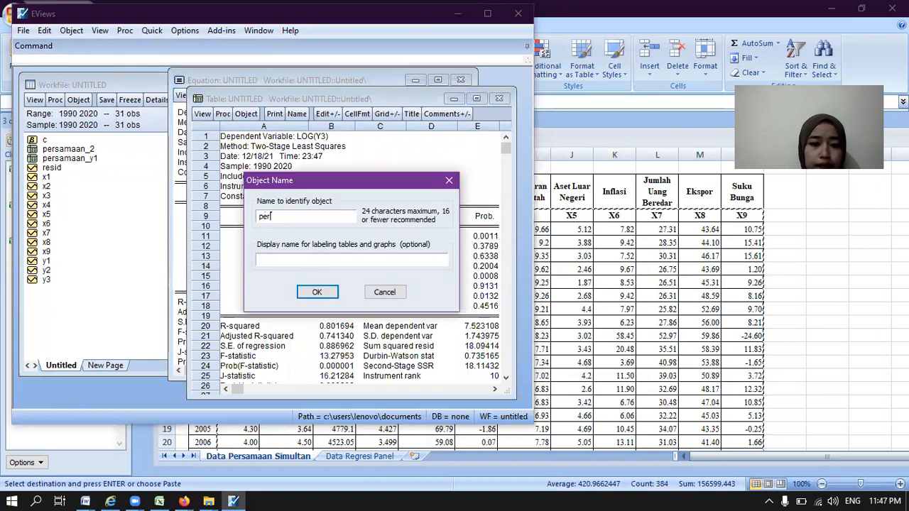
text(samaan_3)
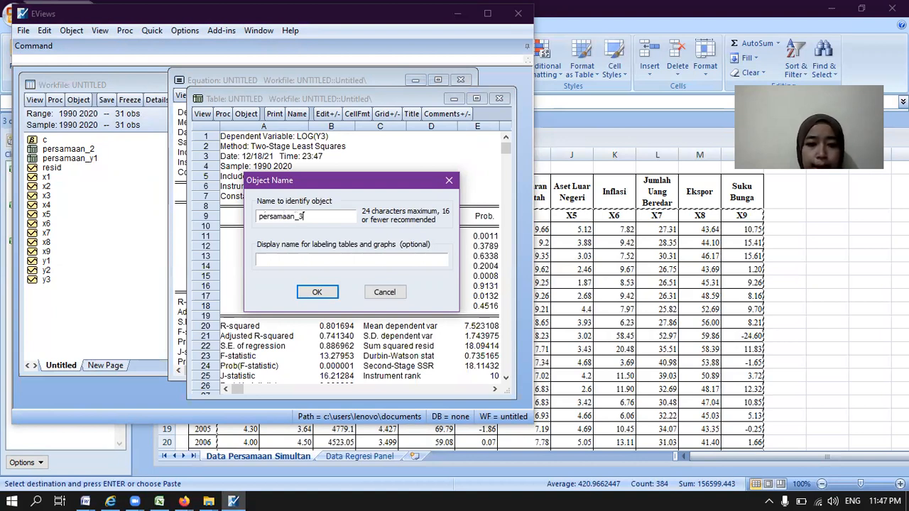
click(319, 293)
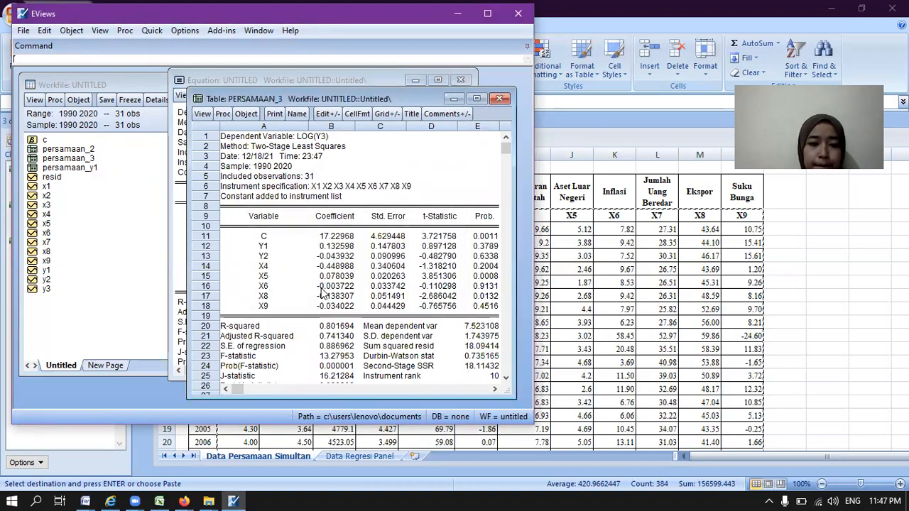
Step: Minimize the workfile window and close the persamaan_3 table
click(91, 163)
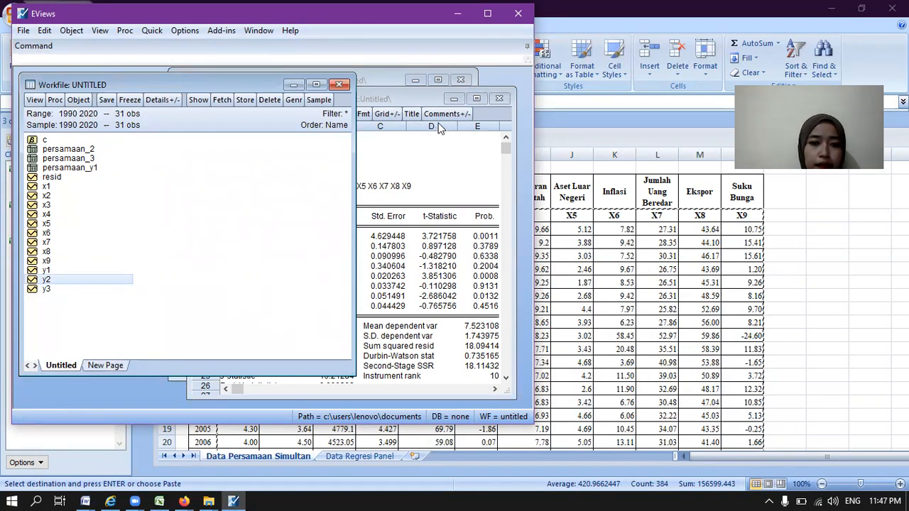
click(294, 85)
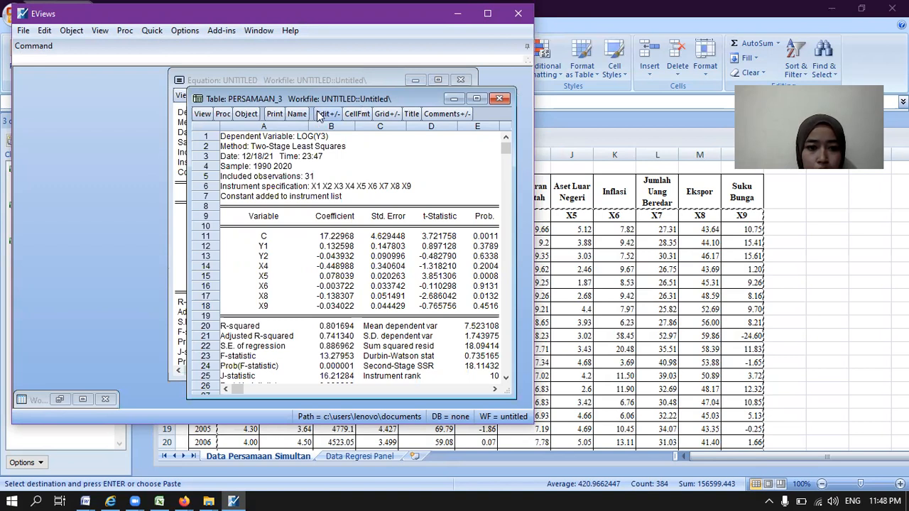
click(501, 99)
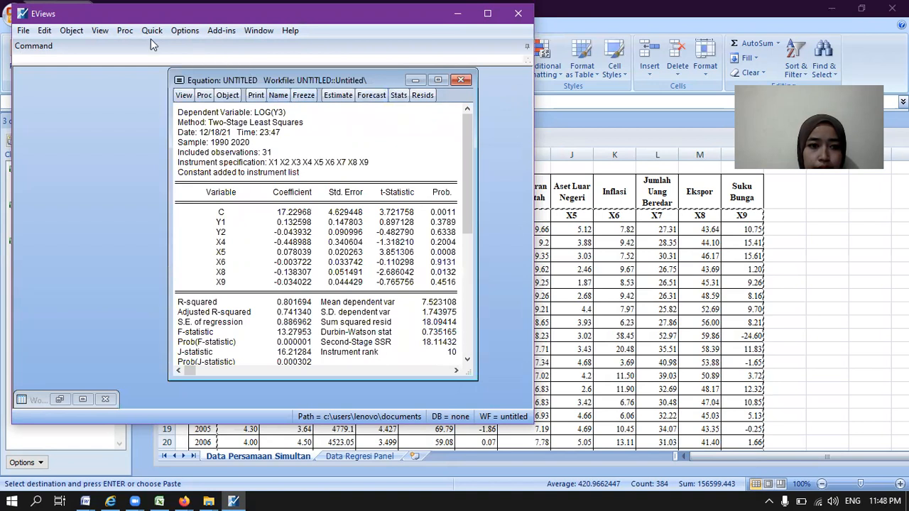
Step: Run the histogram normality test and the serial correlation LM test with 2 lags on the log(Y3) equation's residuals
click(186, 94)
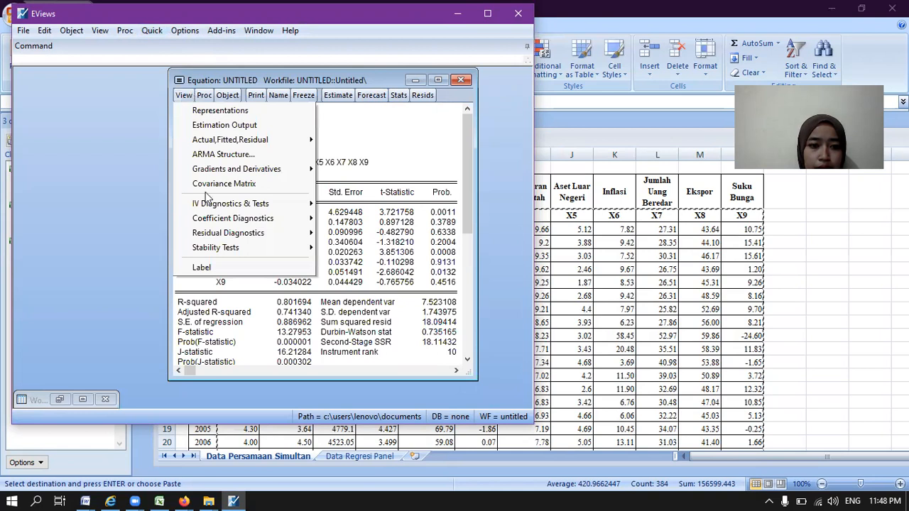
mouse_move(219, 237)
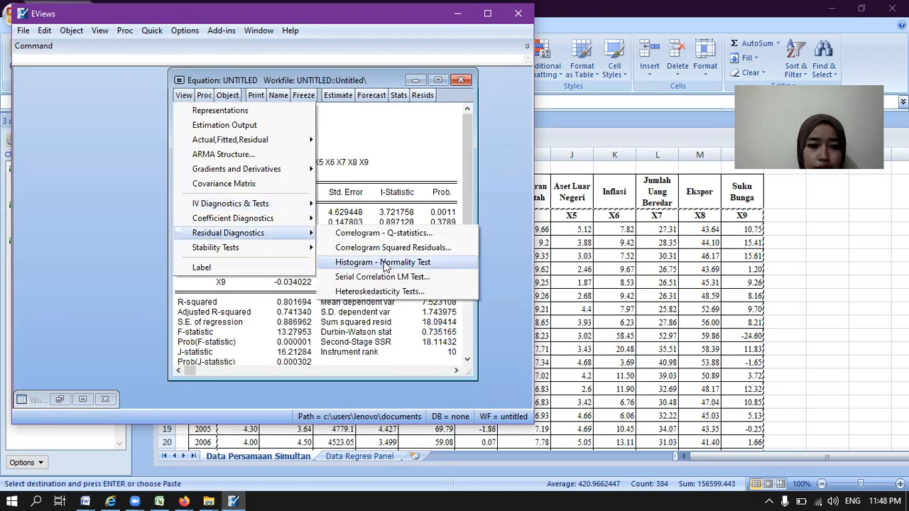
click(386, 263)
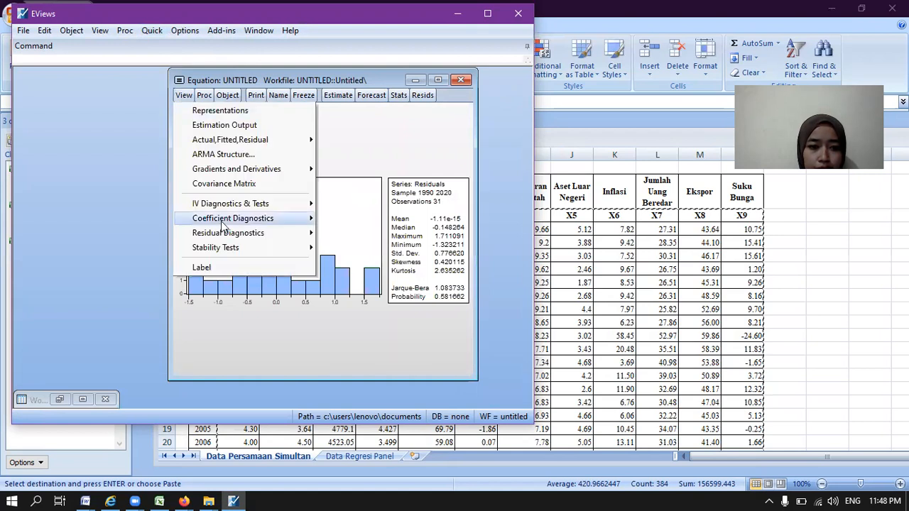
mouse_move(236, 234)
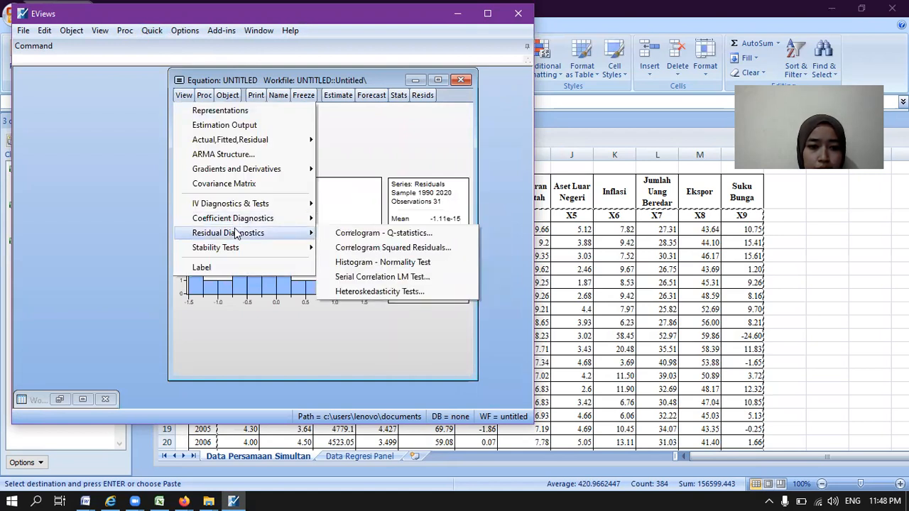
click(331, 277)
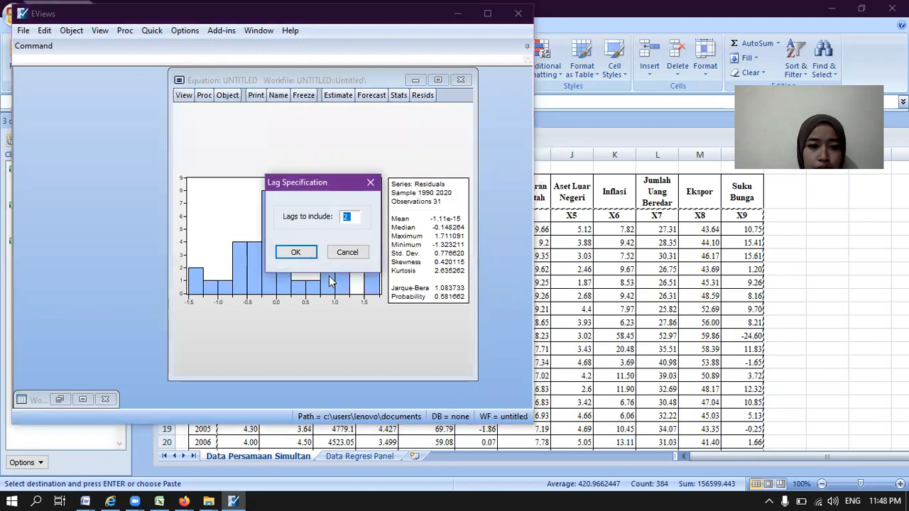
click(306, 255)
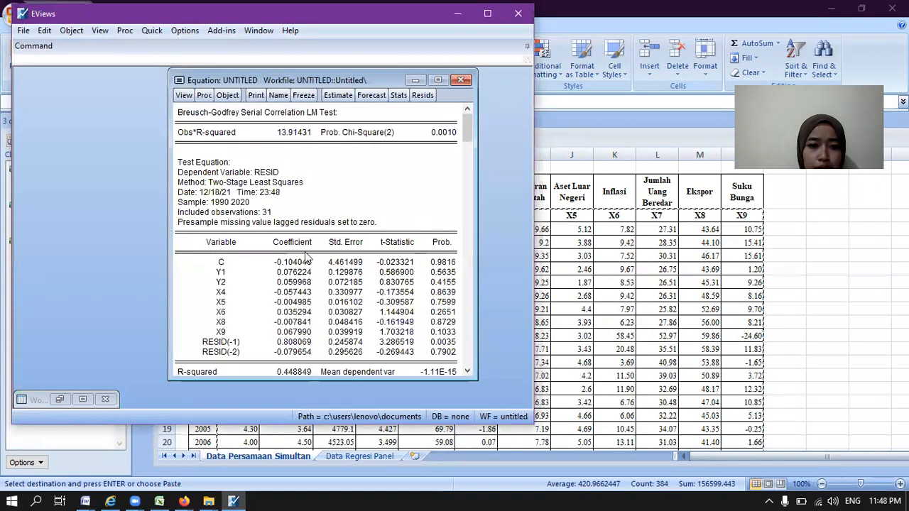
Step: Run a pairwise Granger causality test on the series x4, x5, x6, x8 and x9 with 2 lags, and minimize the resulting group
click(157, 31)
mouse_move(206, 141)
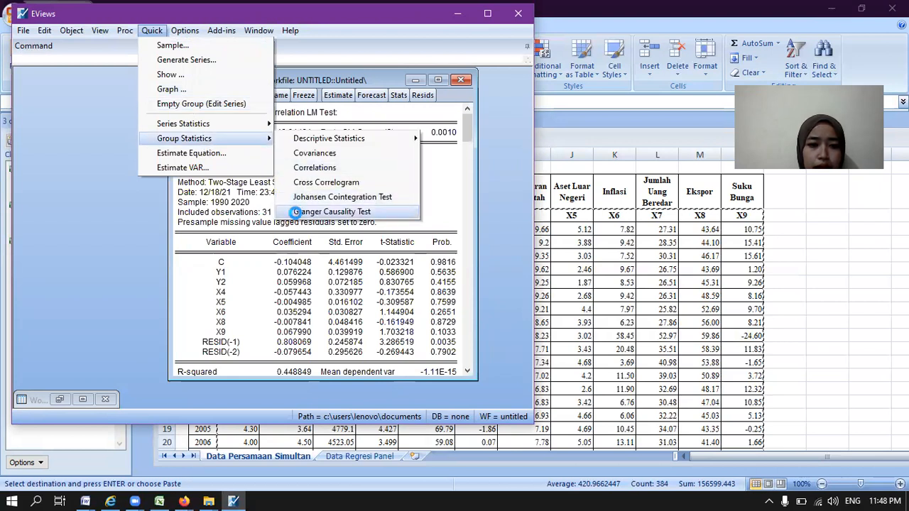
click(297, 213)
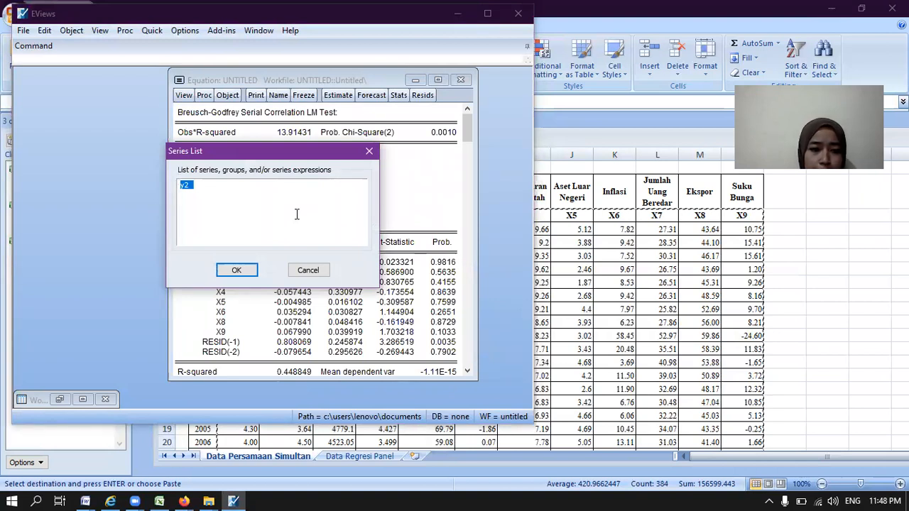
key(BackSpace)
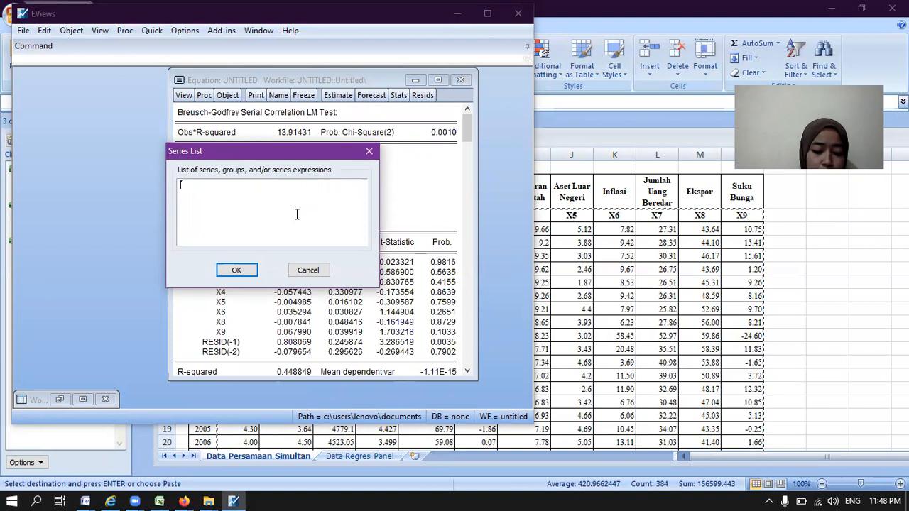
text(x4)
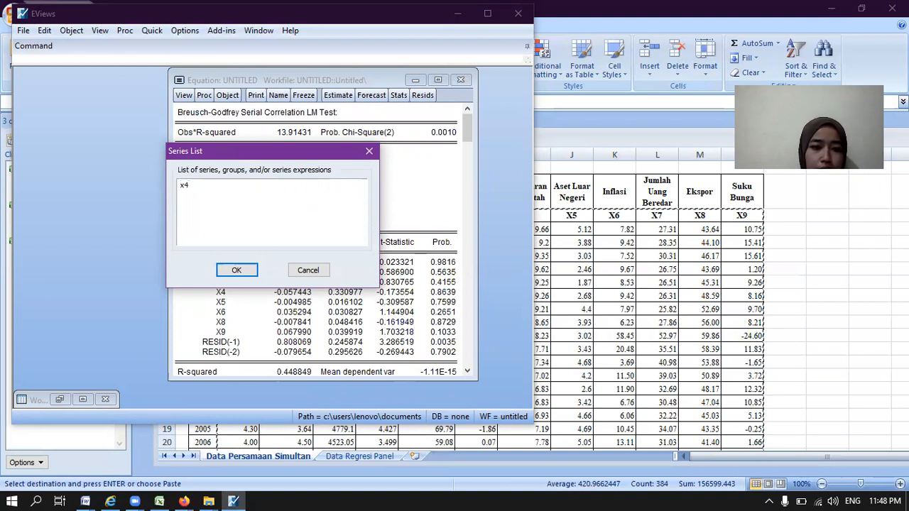
key(BackSpace)
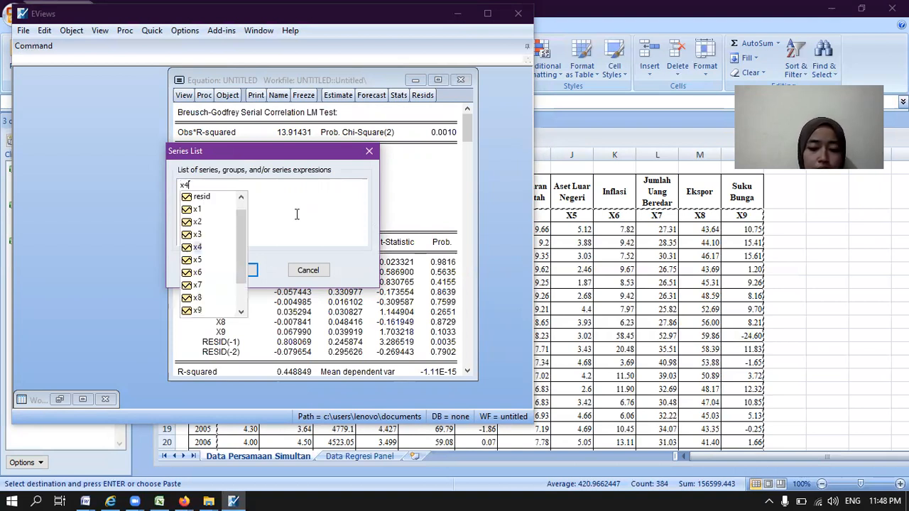
text(4 x5 x)
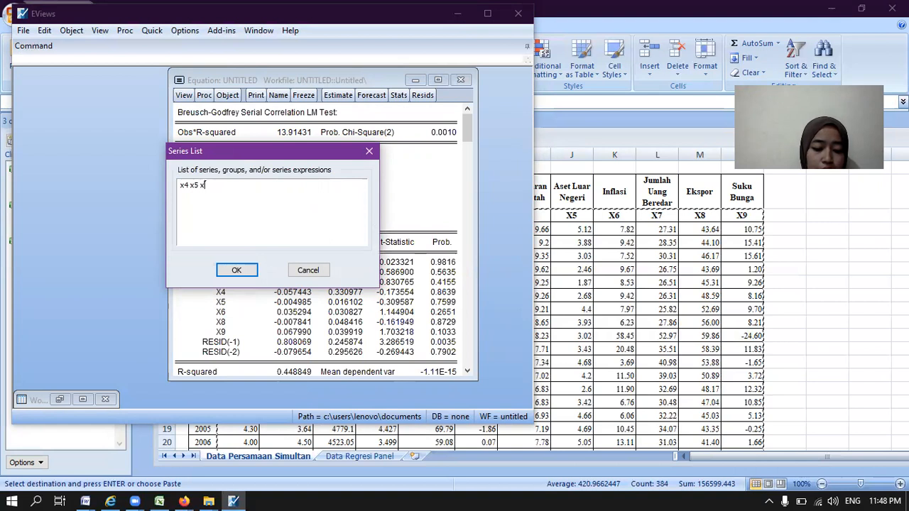
text(6 x8 x9)
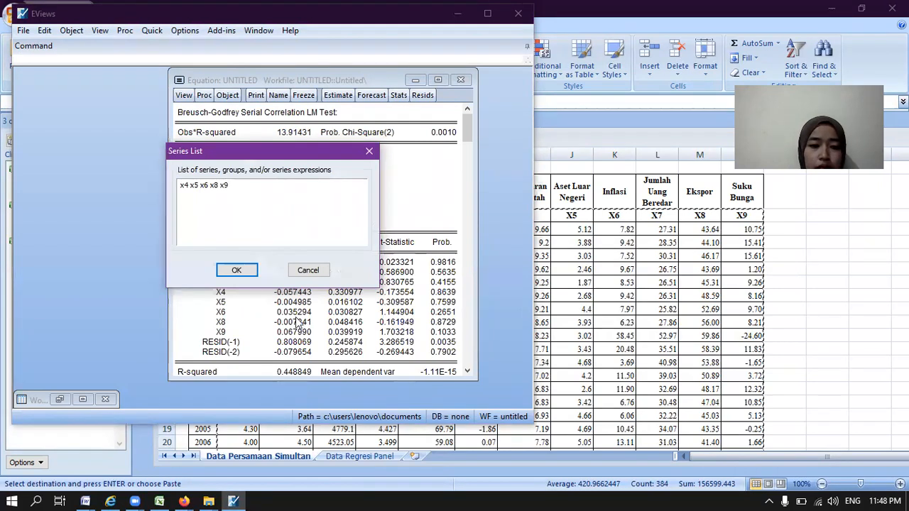
click(342, 243)
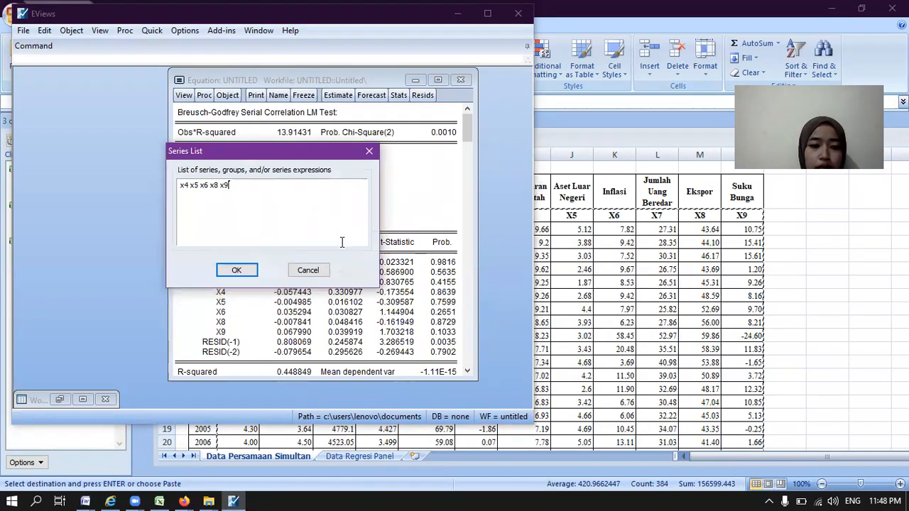
click(240, 270)
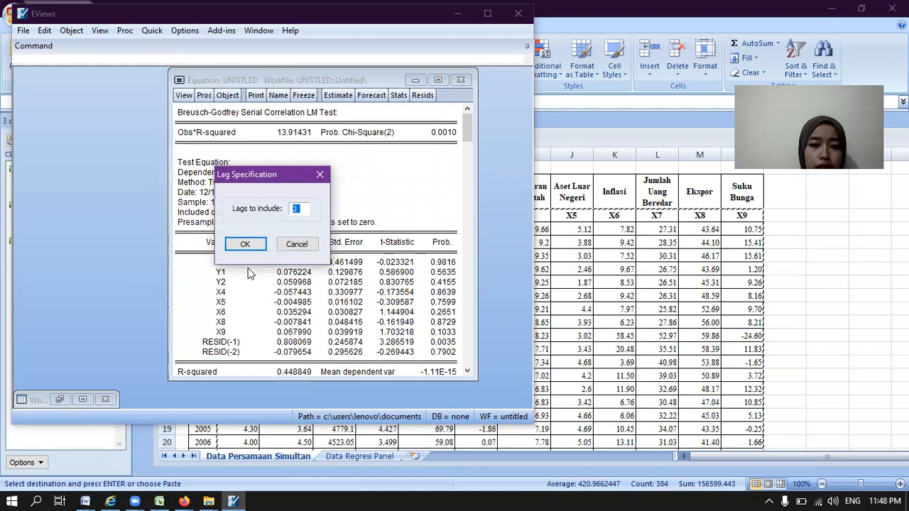
click(245, 244)
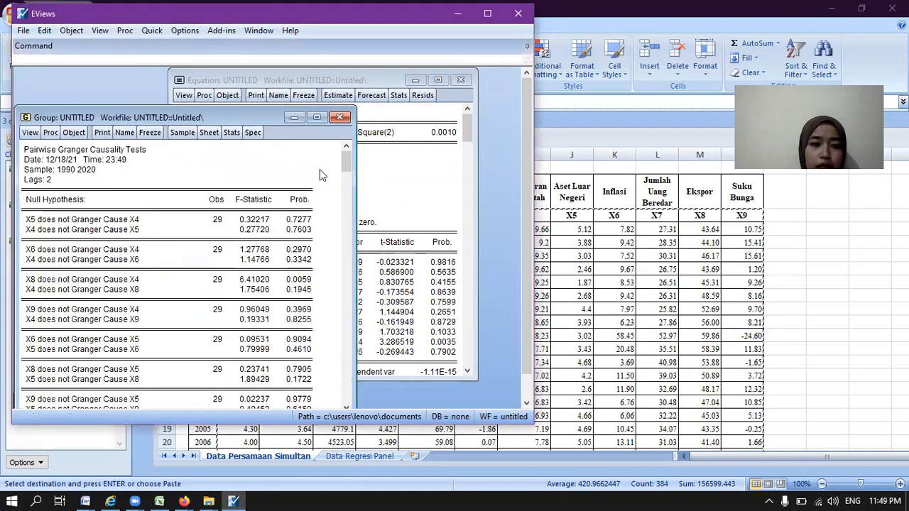
click(294, 118)
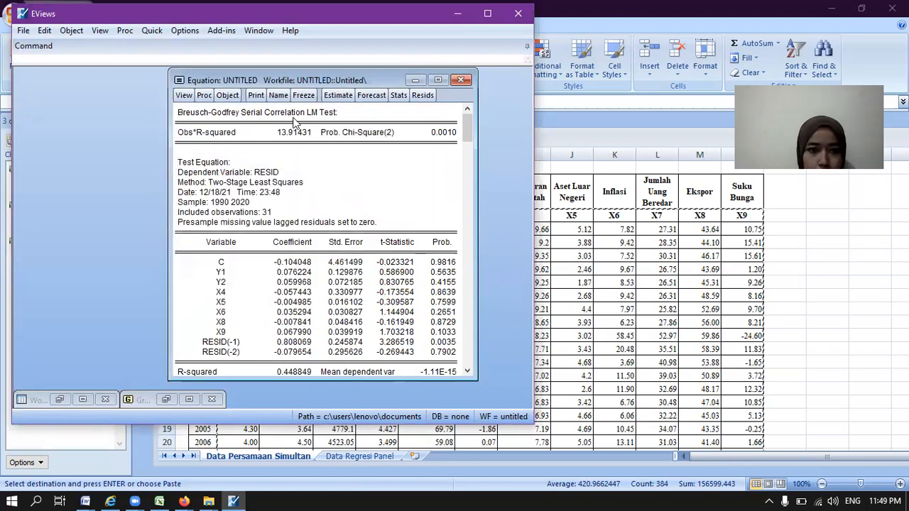
Step: Minimize EViews and Excel, switch to simultan 2.docx in Word and view the start of the Y1 equation's interpretation
click(455, 27)
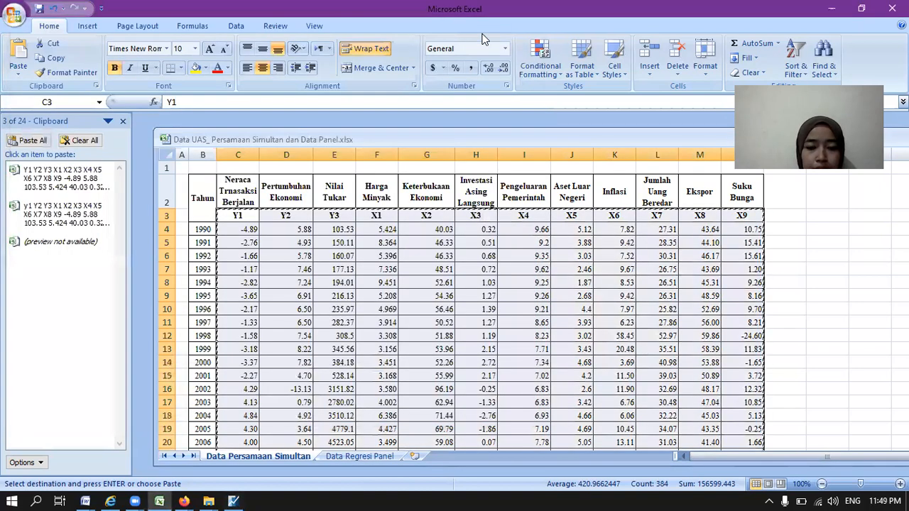
click(832, 8)
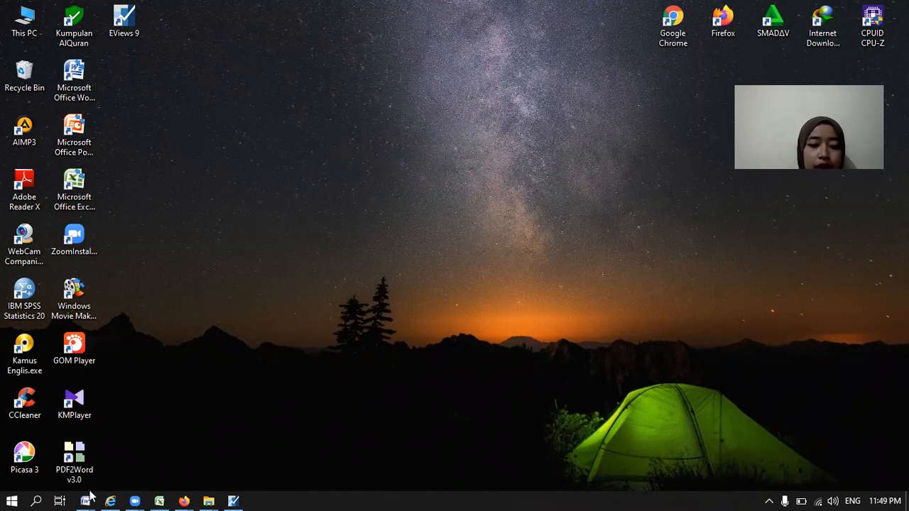
mouse_move(85, 495)
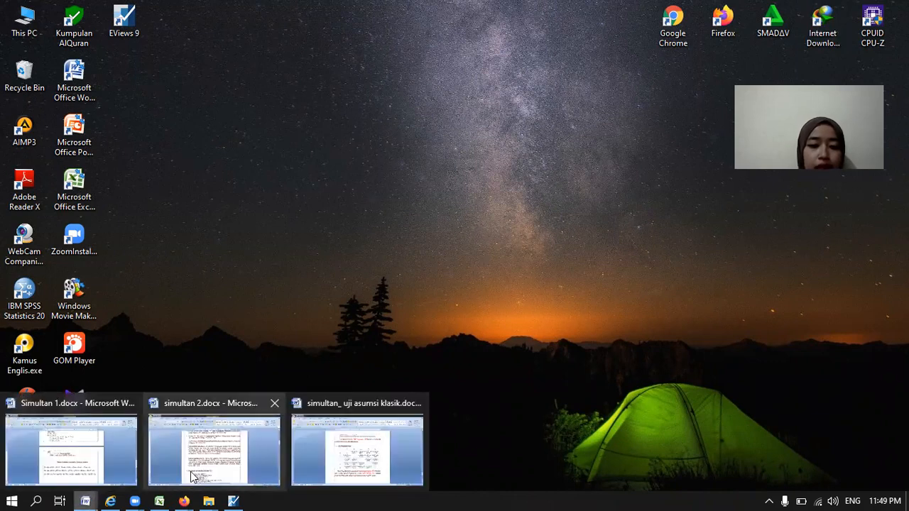
click(197, 473)
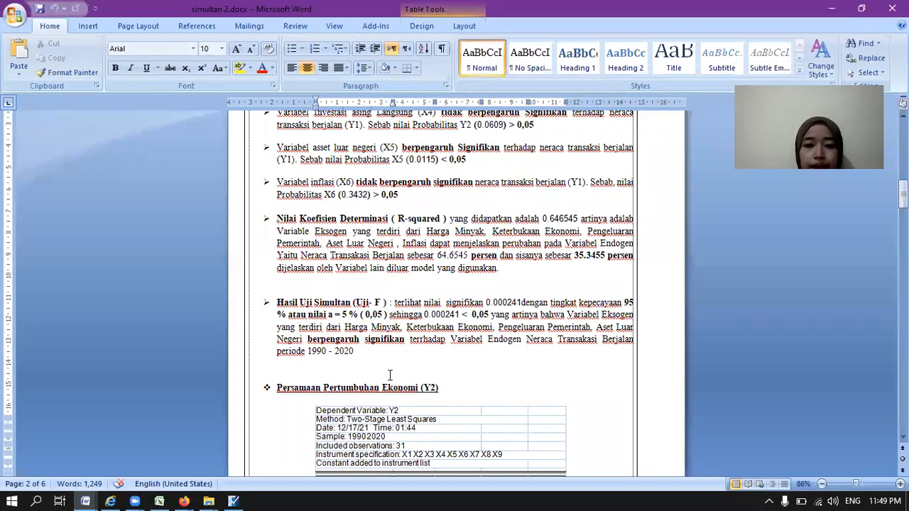
scroll(389, 376, up, 1)
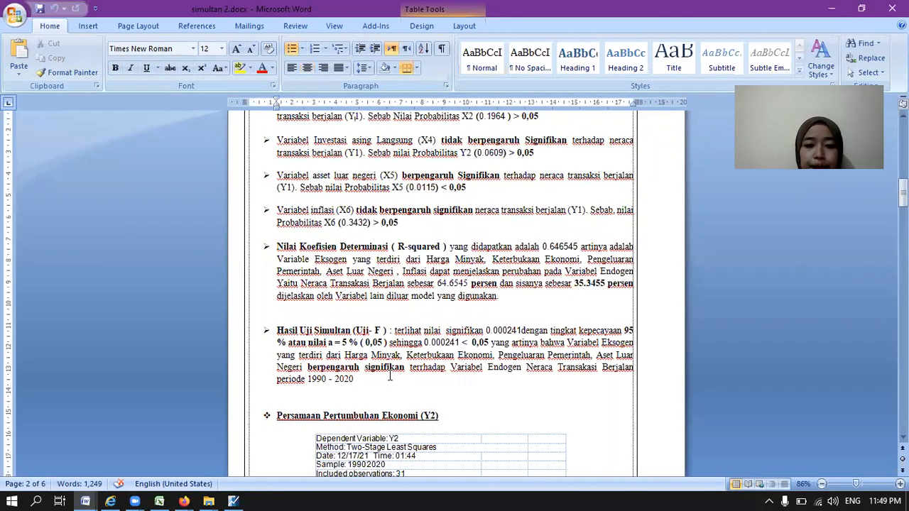
scroll(389, 375, up, 13)
scroll(390, 375, up, 4)
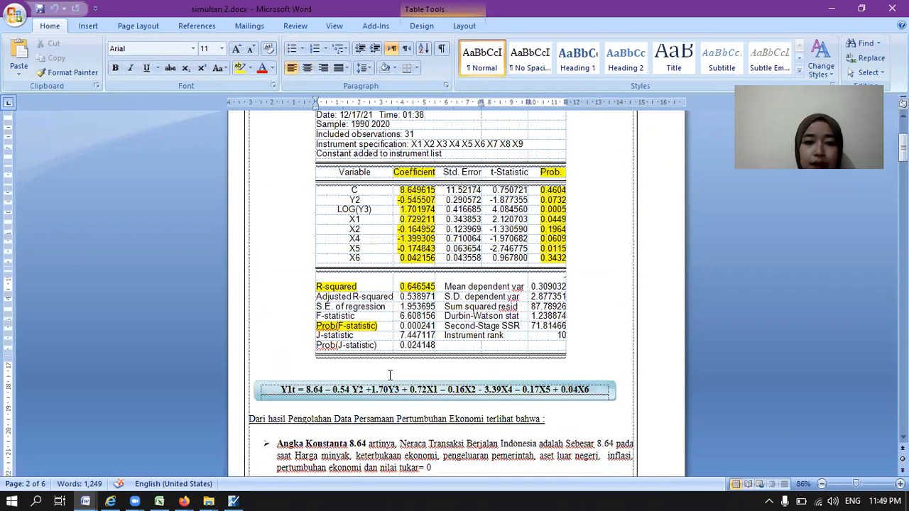
scroll(390, 375, up, 4)
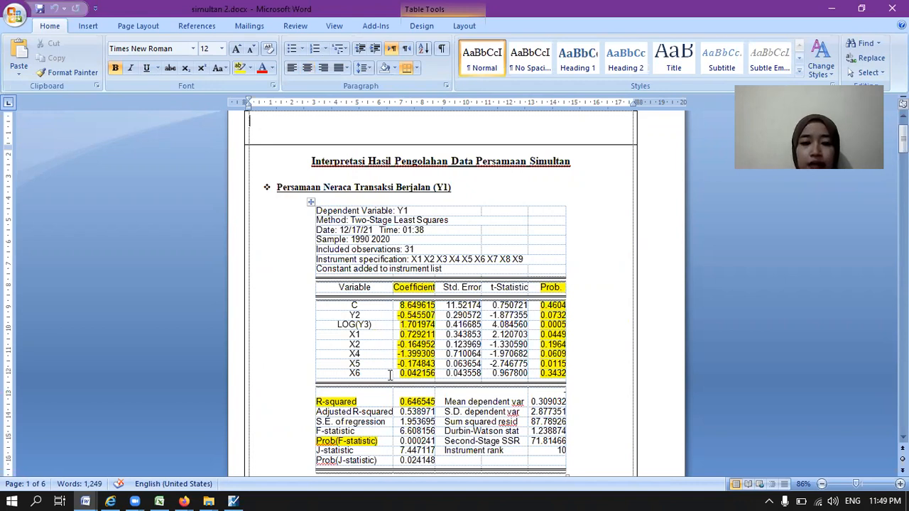
Step: Review the Y1 regression table, the estimated equation and the significance interpretations of the constant, Y2, Y3, X1, X2, X4, X5 and X6
click(390, 375)
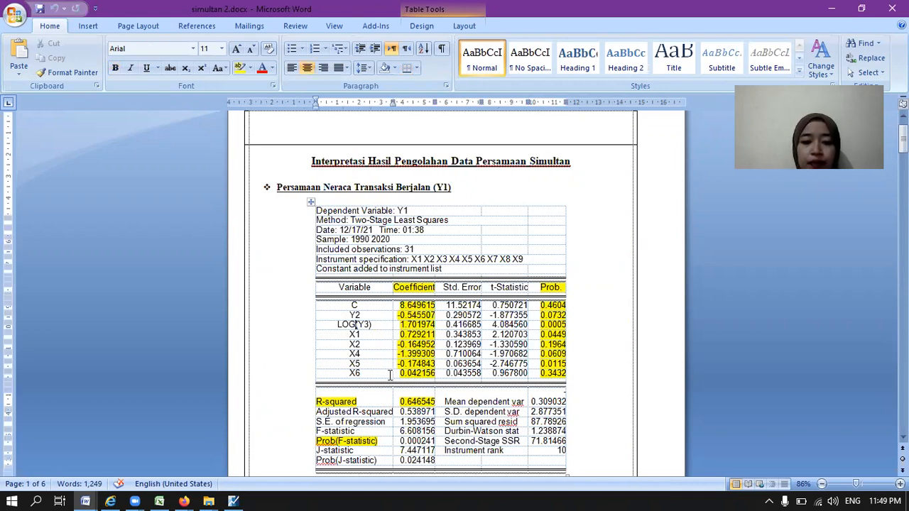
scroll(389, 375, down, 6)
scroll(389, 376, down, 4)
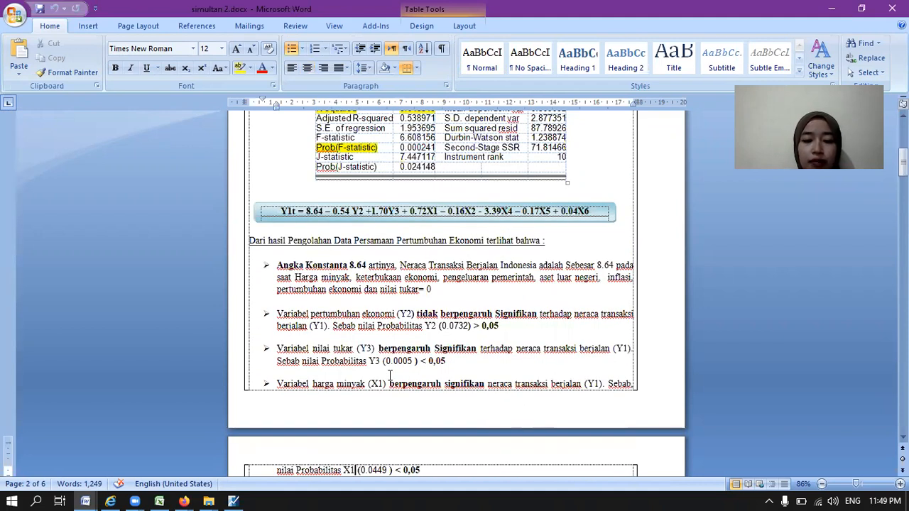
scroll(389, 375, down, 1)
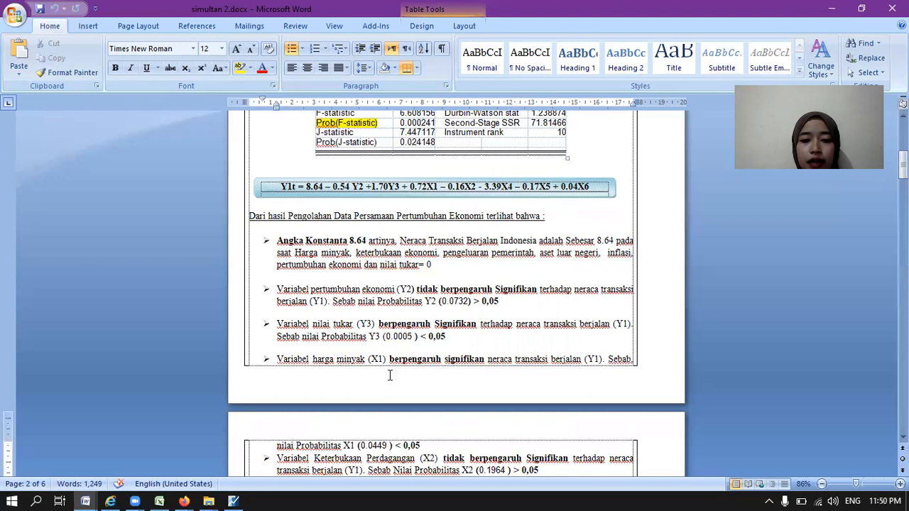
scroll(389, 375, down, 1)
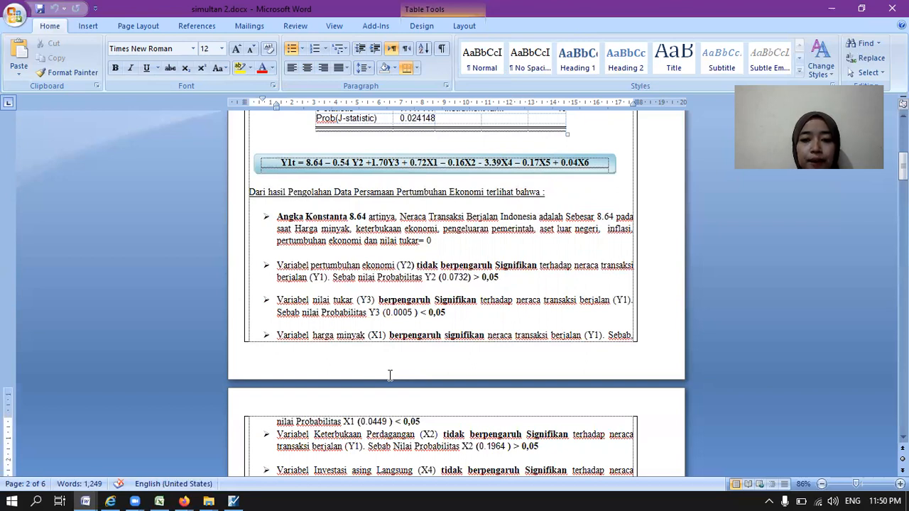
key(Down)
key(Down)
text(Variabel asset luar negeri (X5) berpengaruh Signifikan terhadap neraca transaksi berjalan (Y1). Sebab nilai Probabilitas X5 (0.0115) < 0,05)
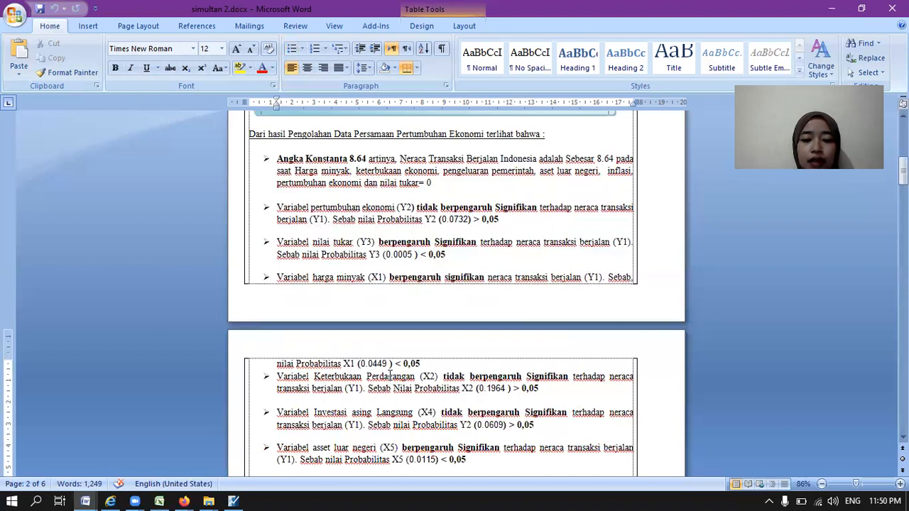
key(Down)
key(Down)
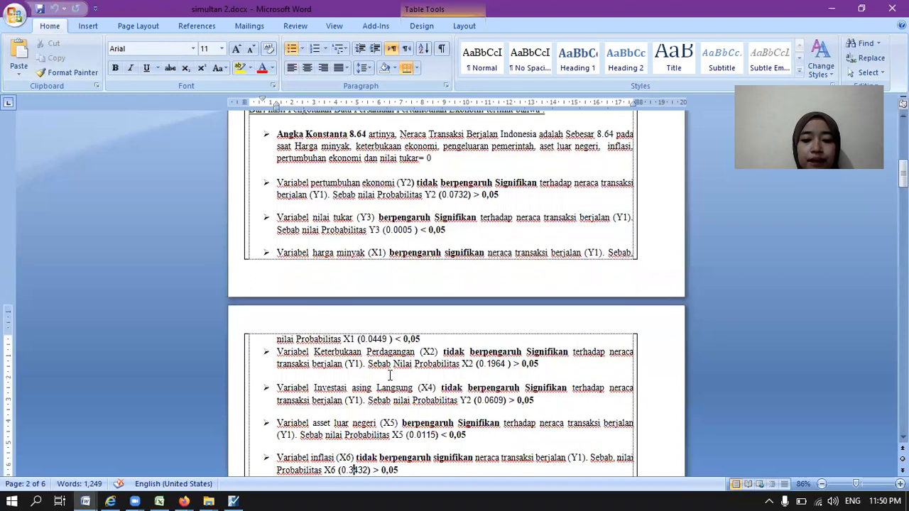
key(Down)
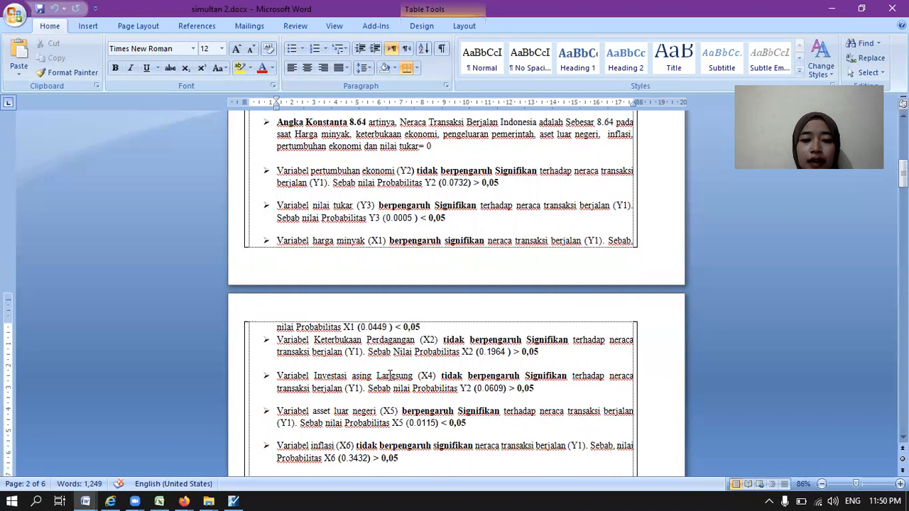
key(ctrl+v)
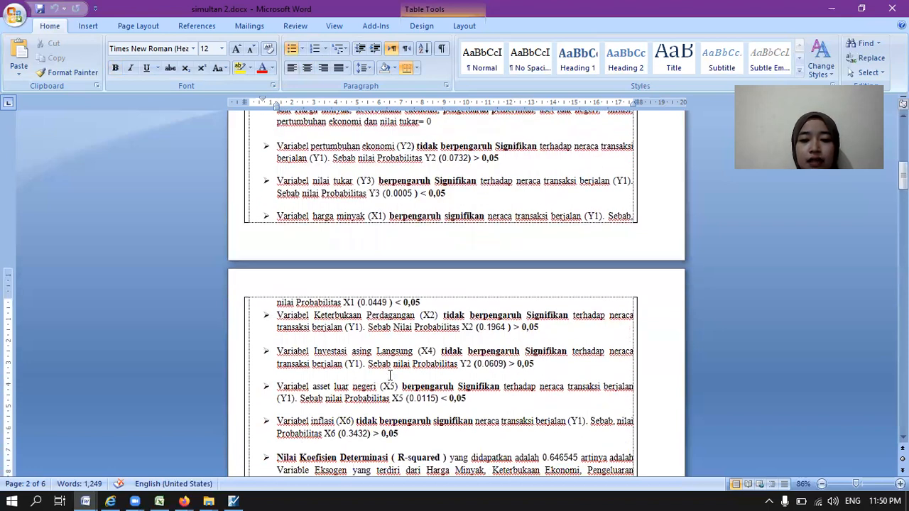
Step: Read the coefficient of determination (R-squared) explanation for the Y1 equation and continue to the simultaneous F-test paragraph
key(Down)
key(Down)
key(Down)
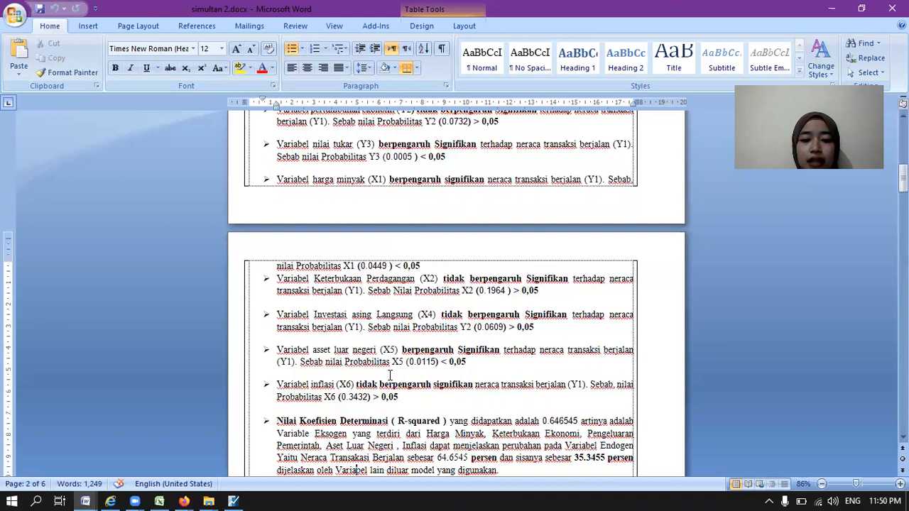
key(Down)
key(Down)
key(Down)
key(Down)
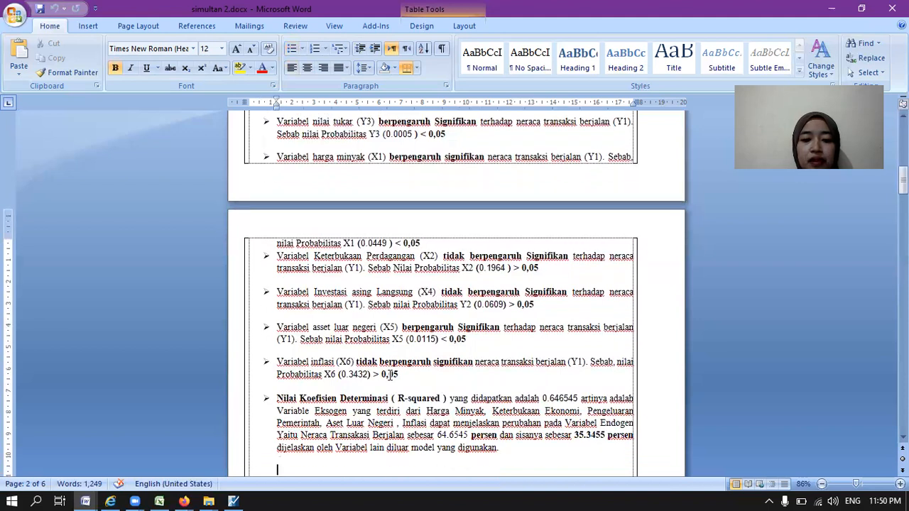
key(Down)
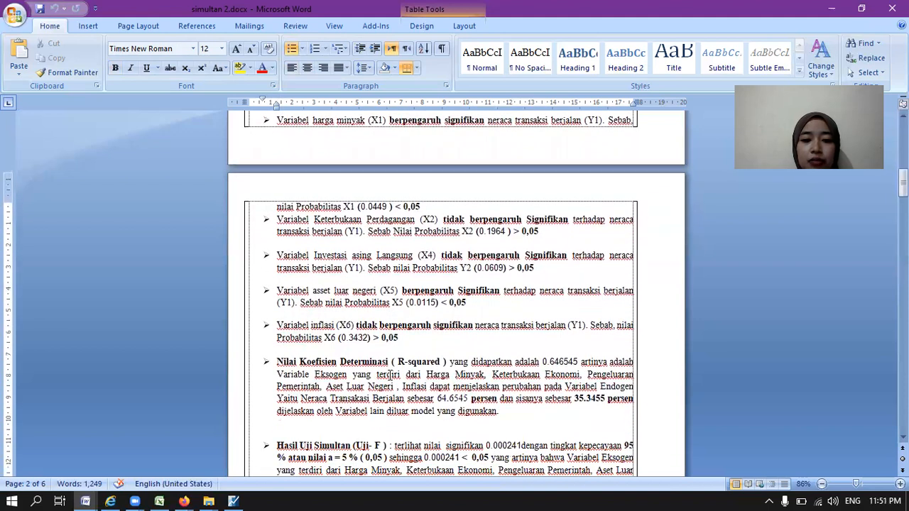